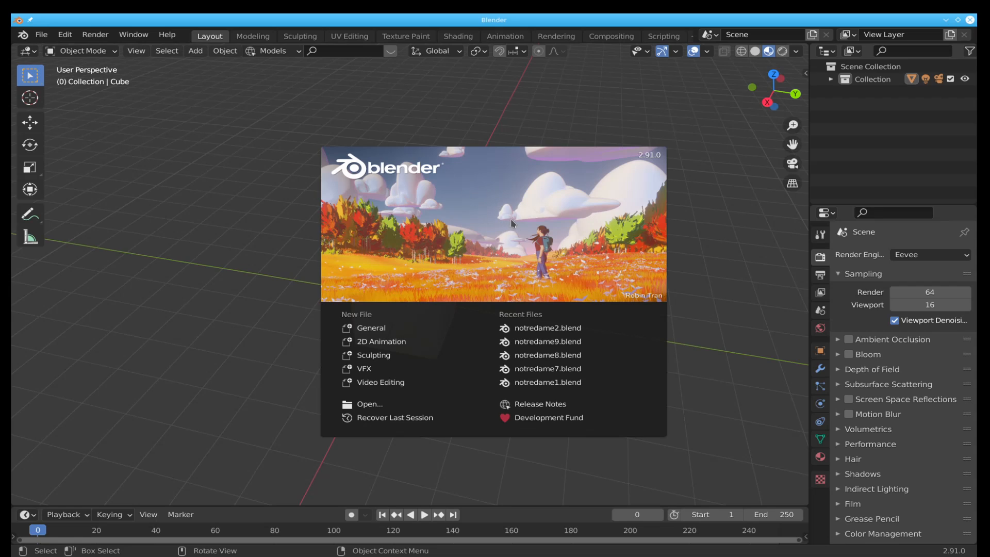
Step: Open the recent file notredame2.blend, start the Shortcut VUr key display, and deselect all objects
click(550, 328)
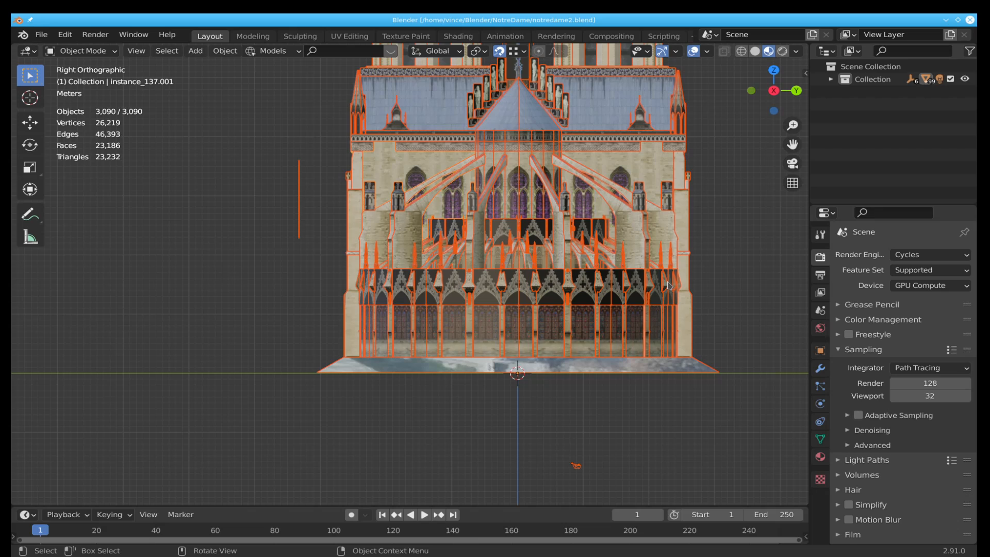
key(n)
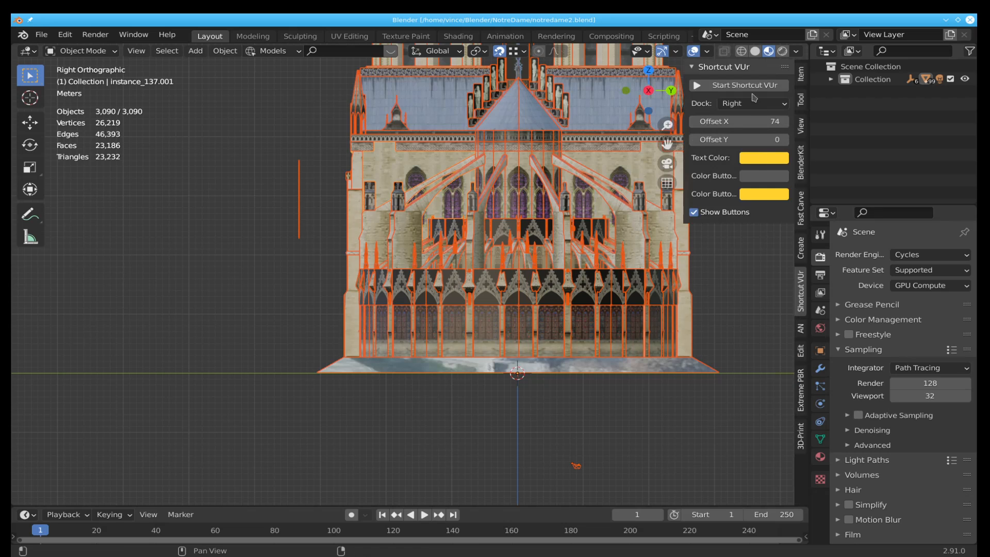
click(744, 90)
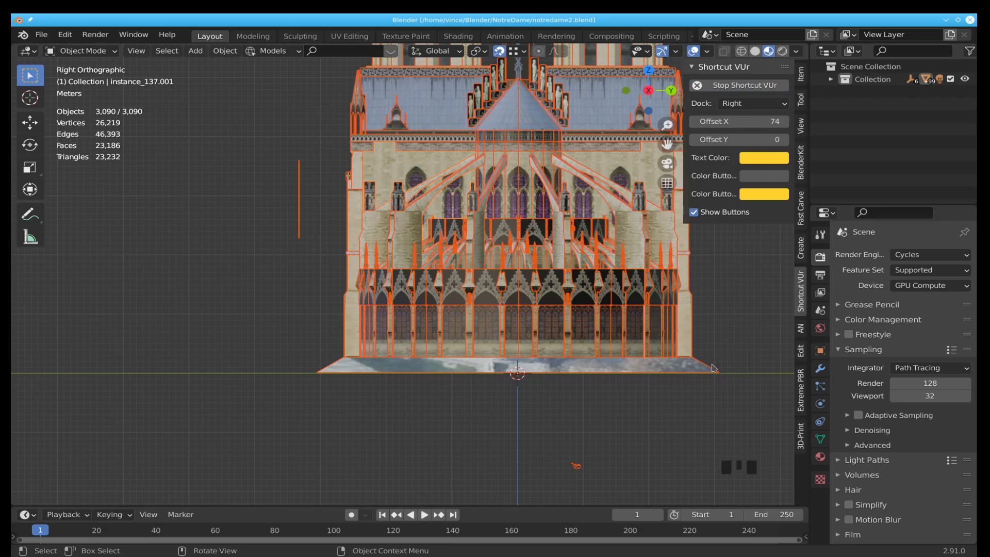
click(727, 339)
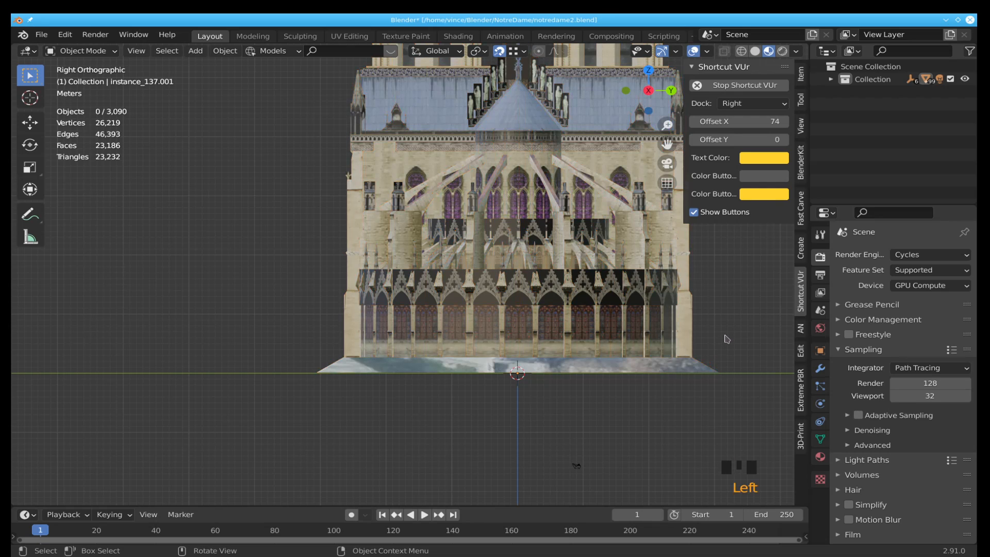
key(n)
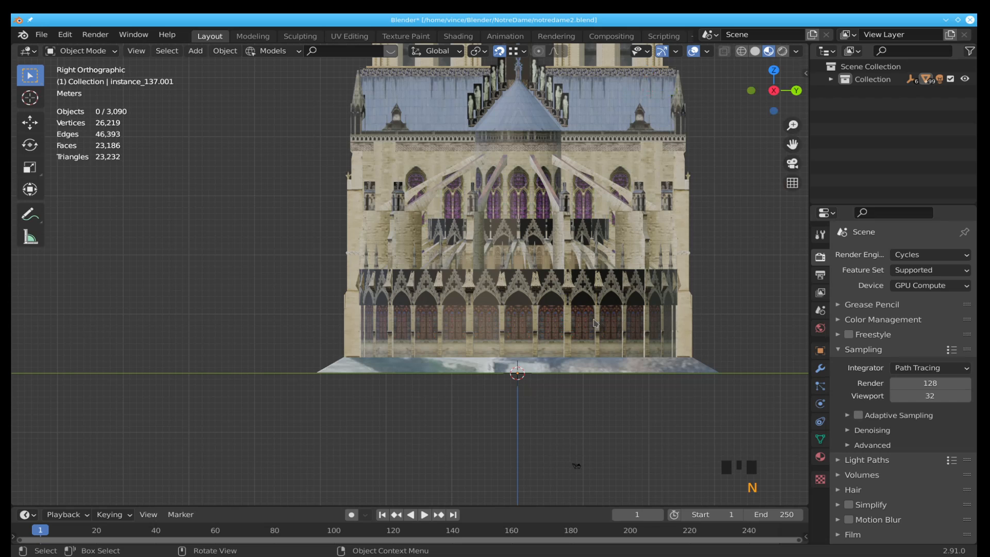
Step: Isolate one interior wall piece of the cathedral by hiding every other object, and reselect it
scroll(572, 315, down, 2)
middle_drag(558, 305, 502, 255)
scroll(541, 267, up, 2)
scroll(508, 275, up, 2)
scroll(508, 275, down, 2)
click(453, 176)
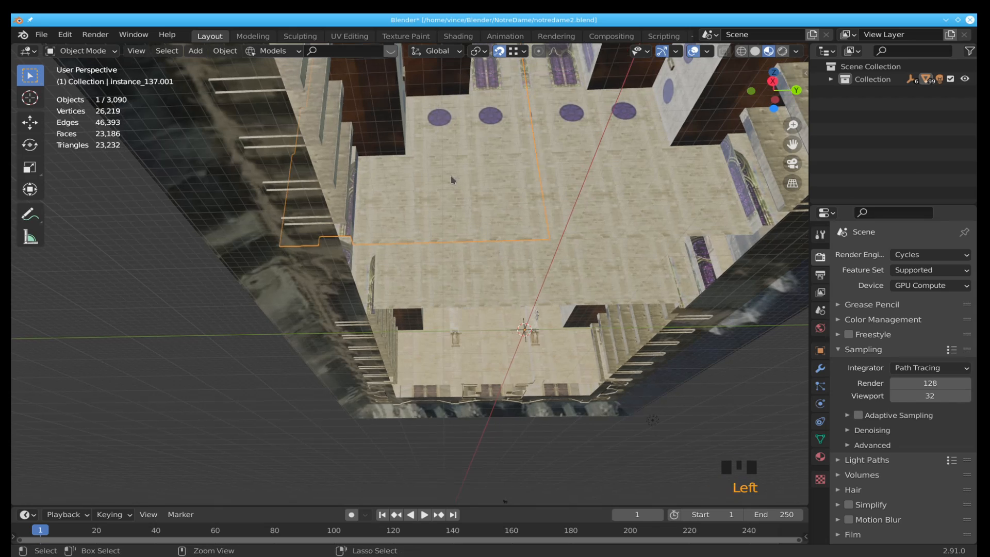
key(ctrl+i)
key(h)
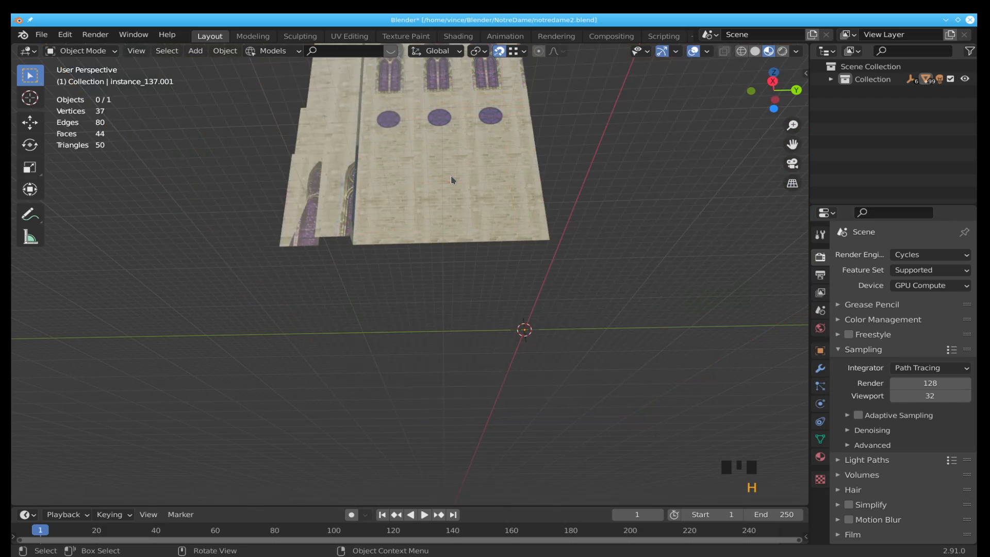
key(ctrl+i)
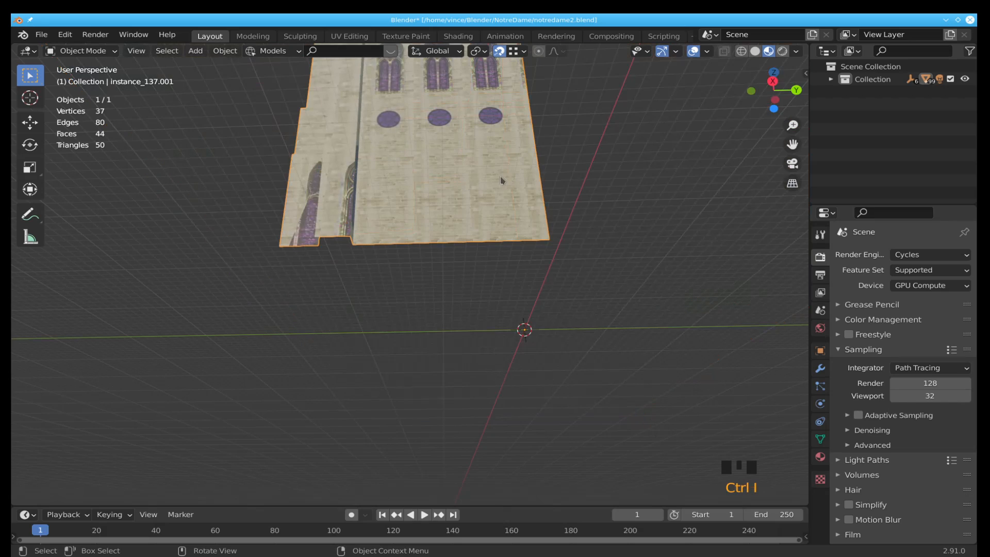
Step: Enter Edit Mode on the isolated wall piece and examine its windows and buttress from the right and in perspective
key(Tab)
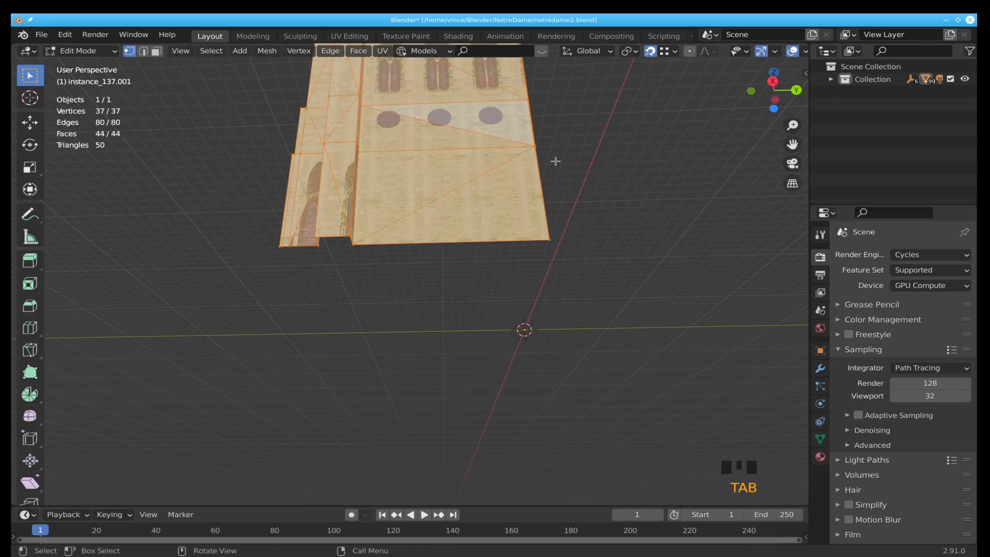
key(KP_3)
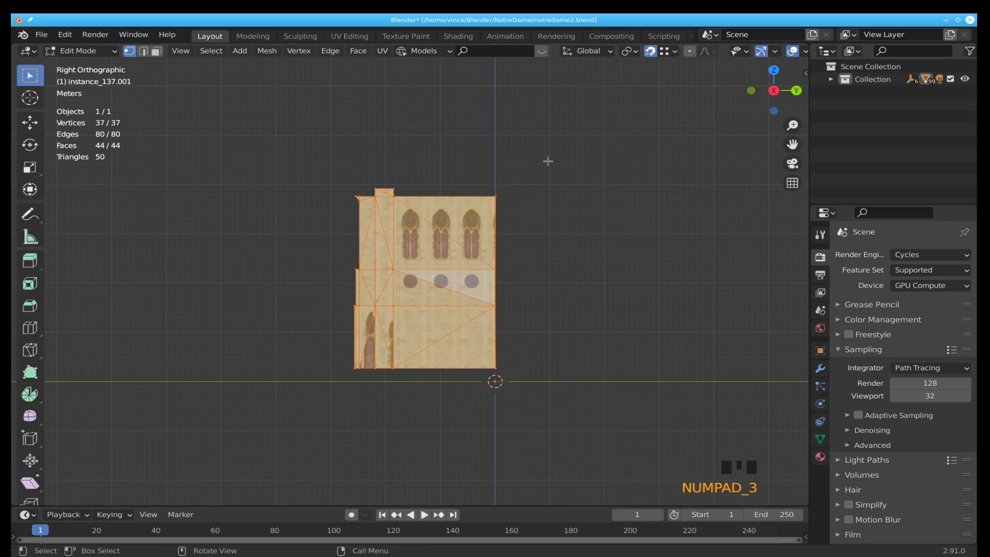
scroll(524, 165, up, 3)
scroll(424, 308, up, 2)
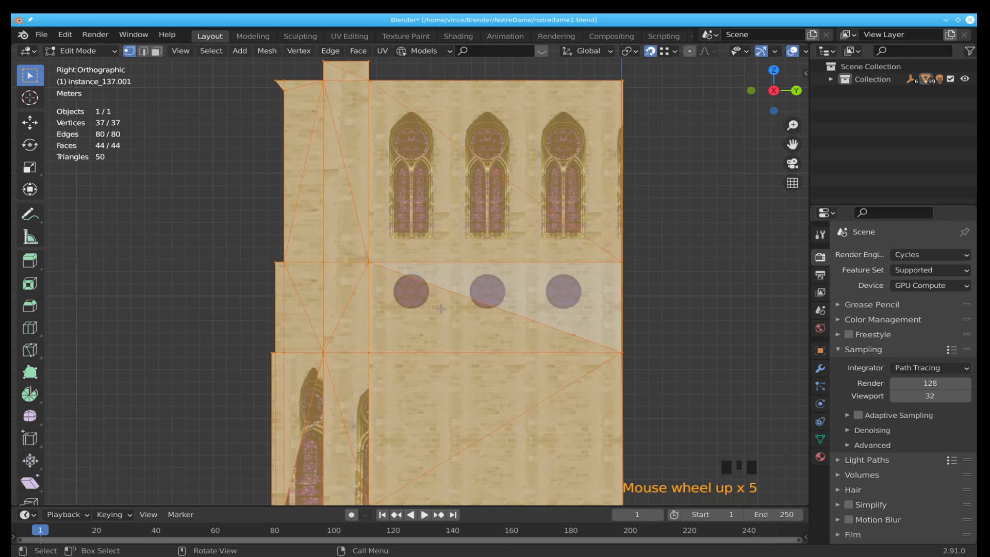
middle_drag(440, 308, 449, 306)
scroll(432, 297, down, 2)
key(KP_3)
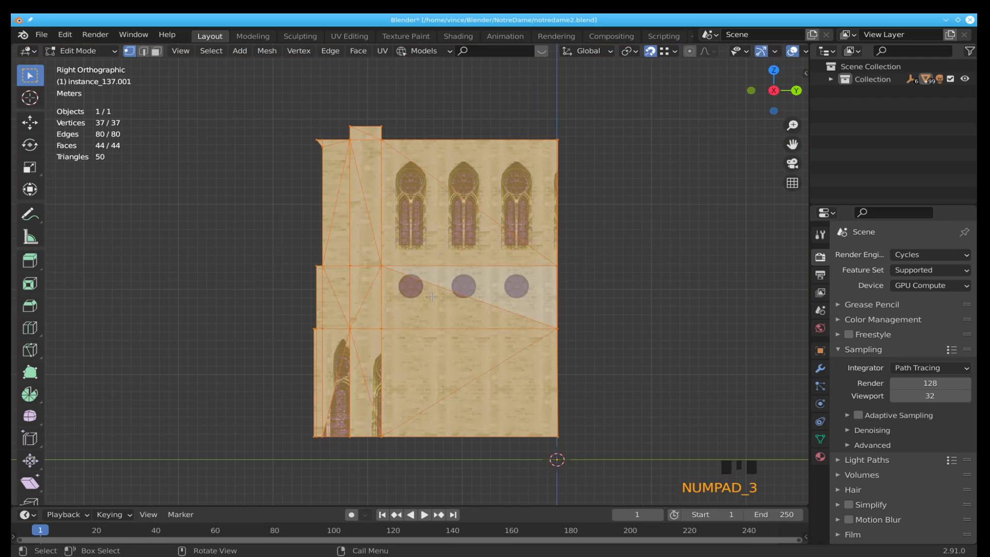
middle_drag(362, 383, 333, 391)
scroll(381, 384, down, 3)
scroll(240, 358, up, 1)
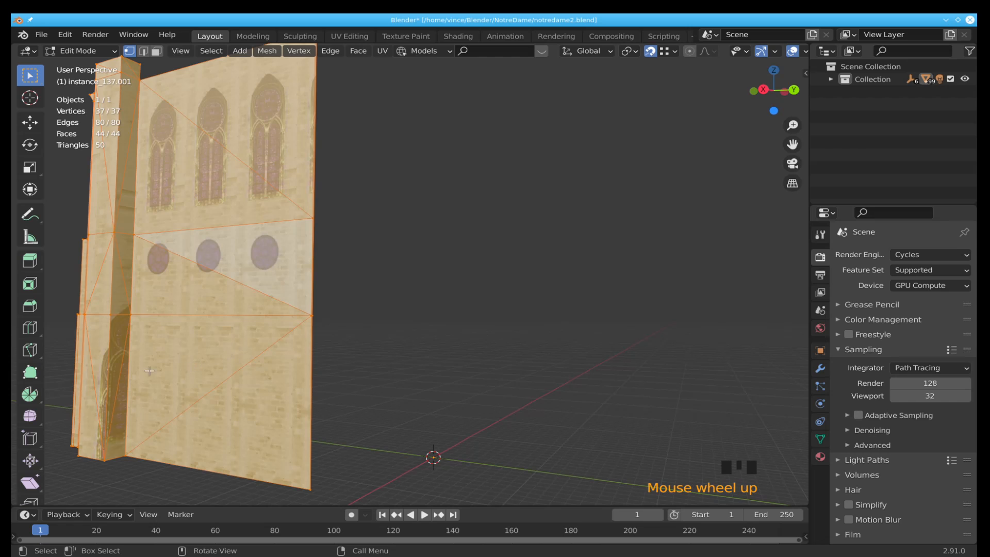
shift+middle_drag(149, 372, 294, 365)
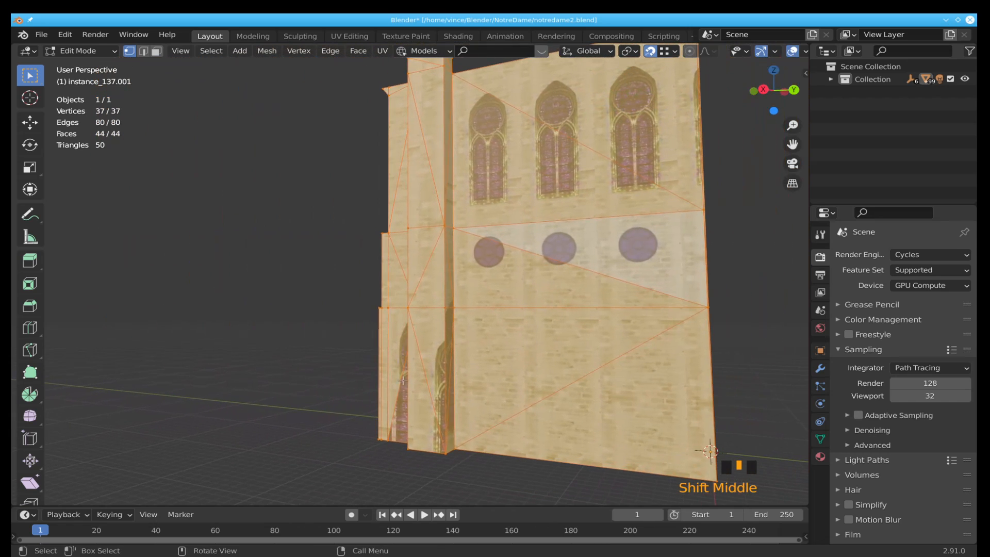
Step: Switch to the UV Editing workspace and hide the toolbars in the UV editor and the 3D viewport
click(357, 41)
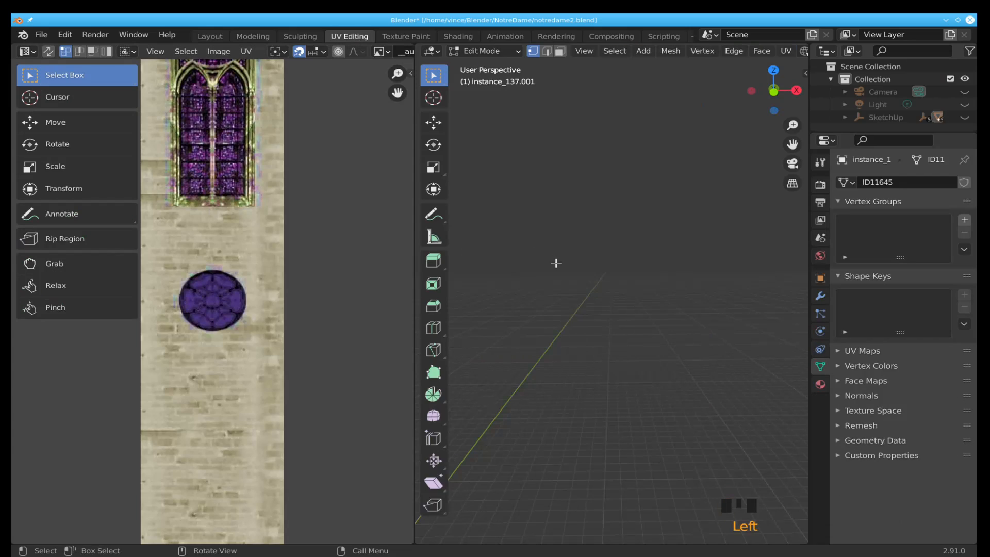
key(t)
key(t)
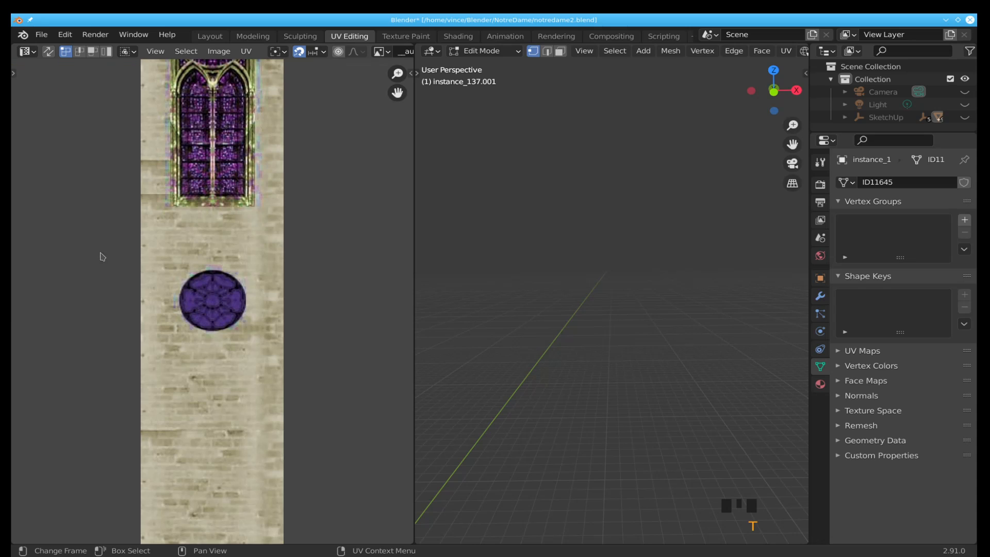
Step: Frame the whole wall piece in the 3D viewport's right orthographic view
scroll(598, 321, down, 4)
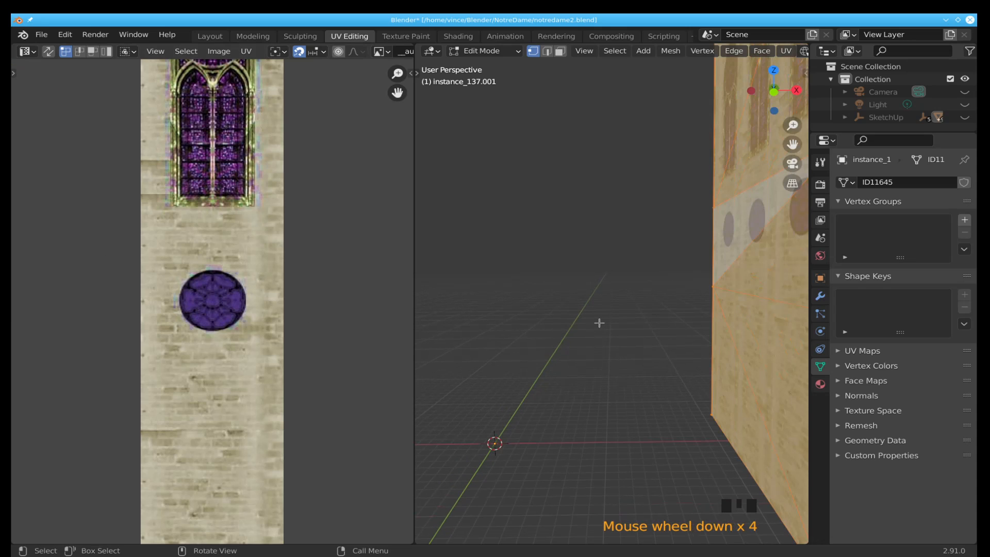
scroll(599, 322, down, 2)
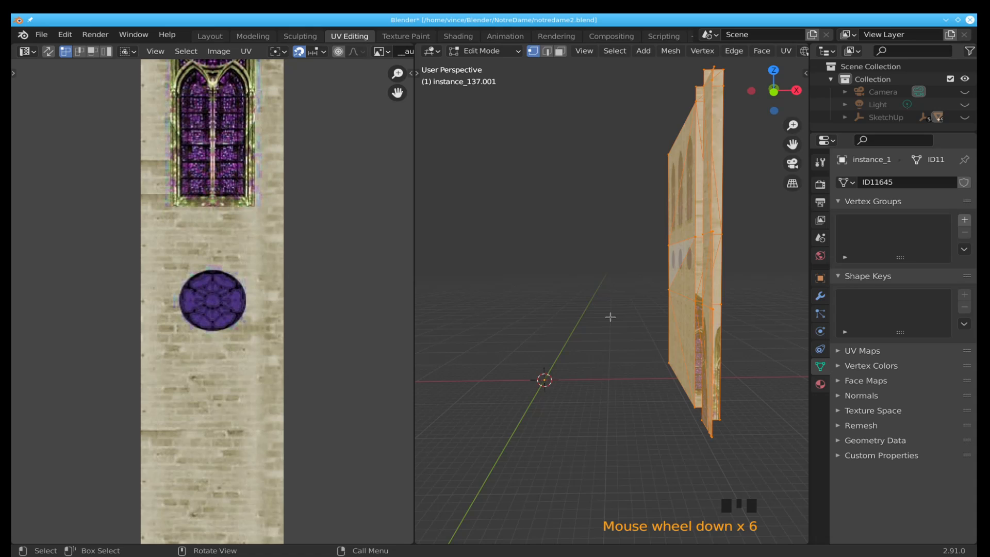
key(ctrl+KP_3)
scroll(636, 306, down, 2)
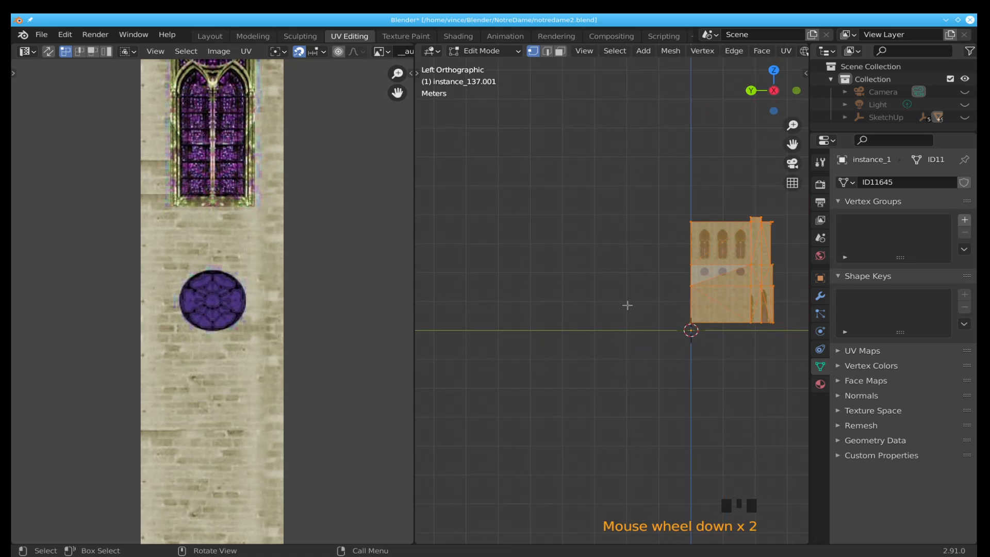
scroll(627, 304, up, 1)
key(KP_3)
scroll(619, 304, up, 2)
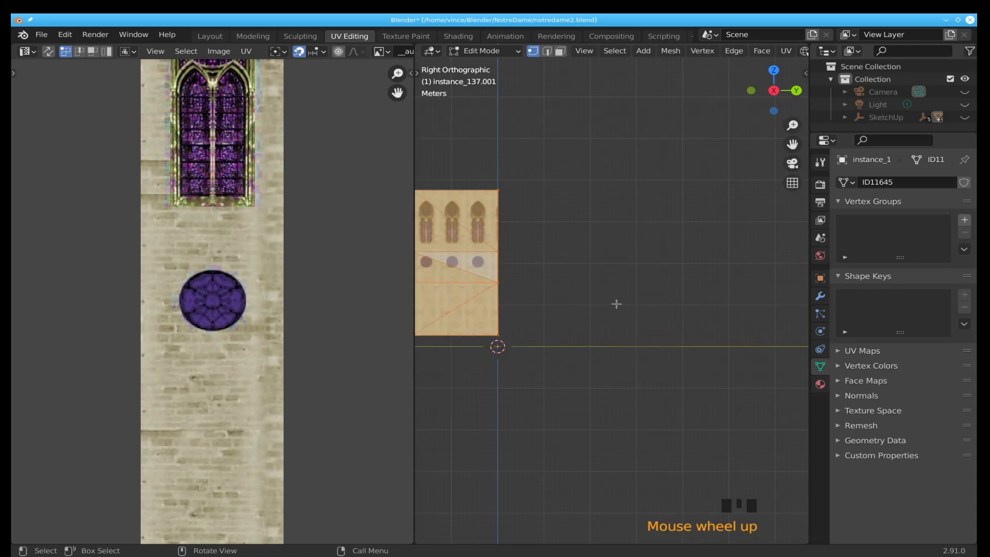
shift+middle_drag(557, 307, 763, 336)
scroll(642, 338, up, 4)
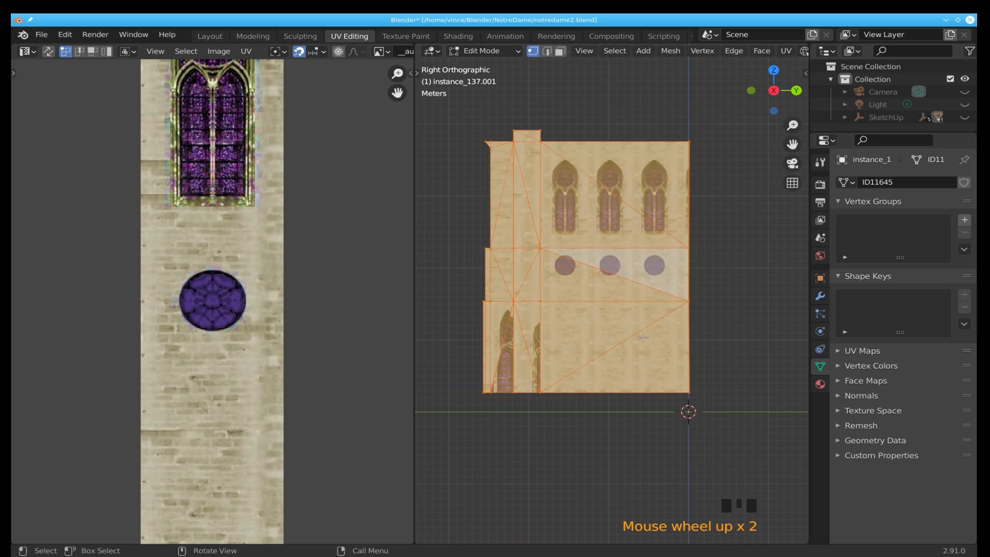
Step: Select the two triangular faces on the narrow lower side of the buttress in face mode and unwrap them
middle_drag(607, 340, 592, 309)
scroll(494, 336, up, 1)
scroll(554, 330, down, 1)
scroll(626, 303, up, 1)
key(3)
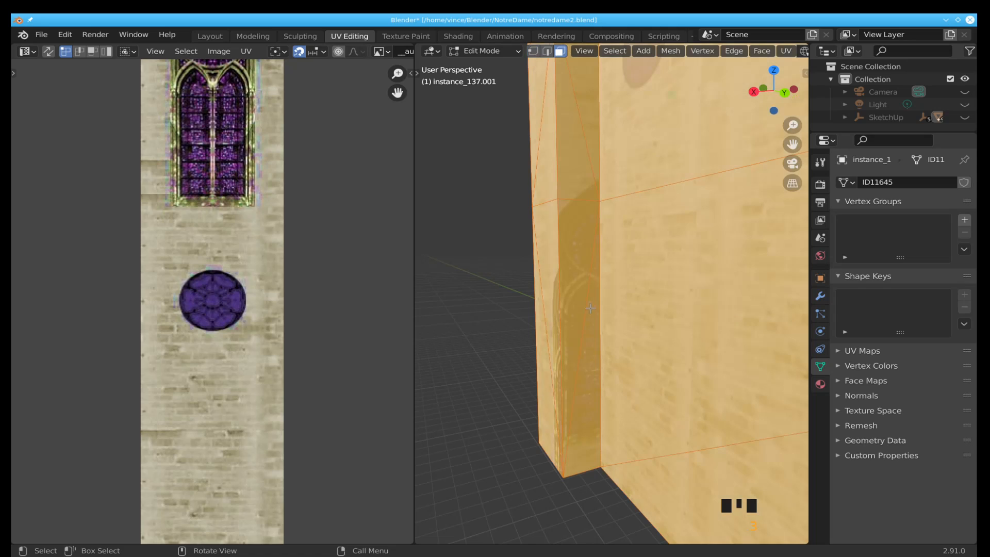
key(a)
key(a)
key(a)
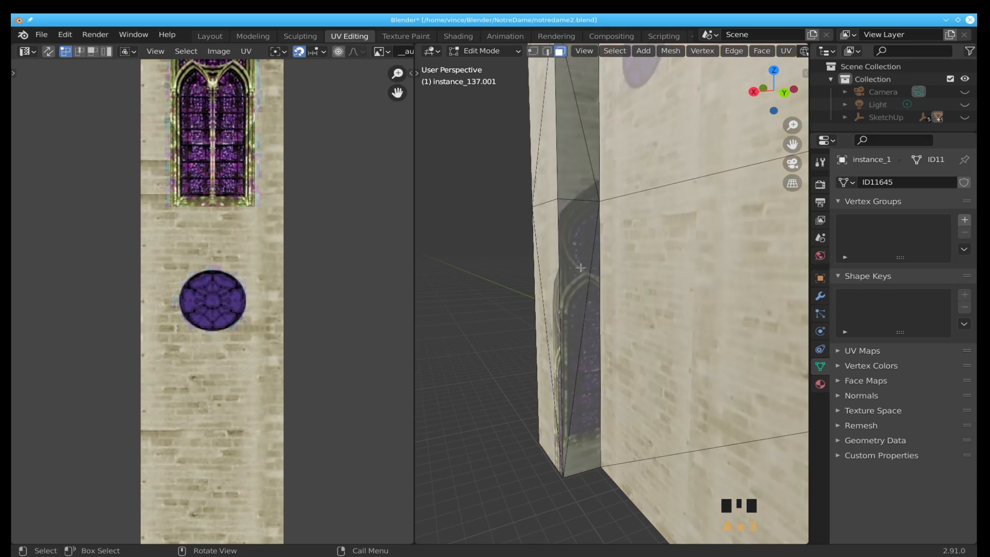
click(577, 267)
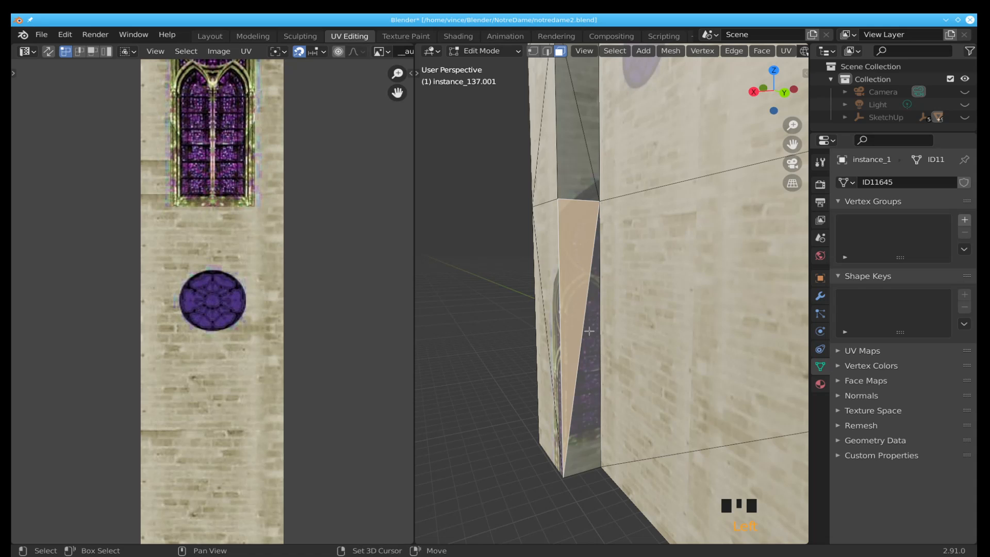
shift+click(589, 334)
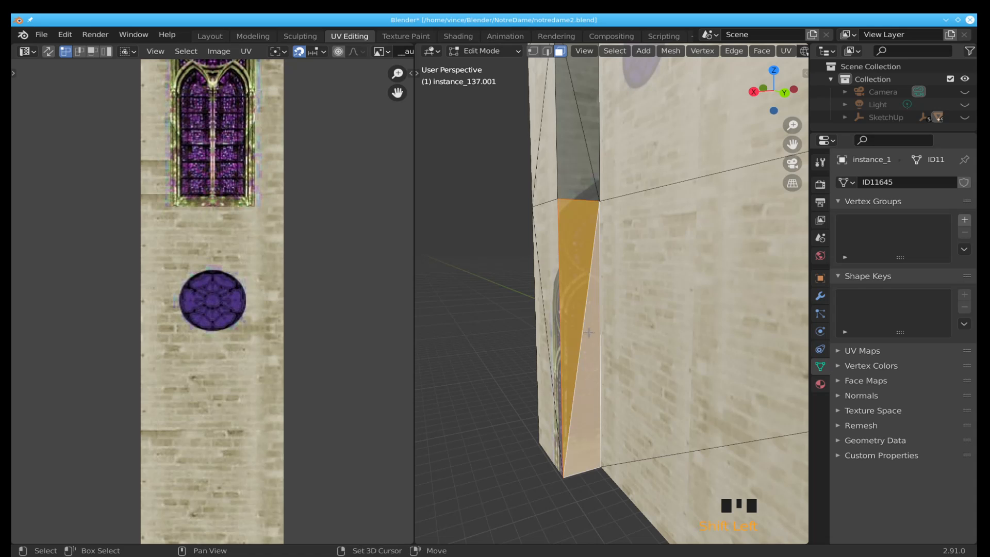
key(u)
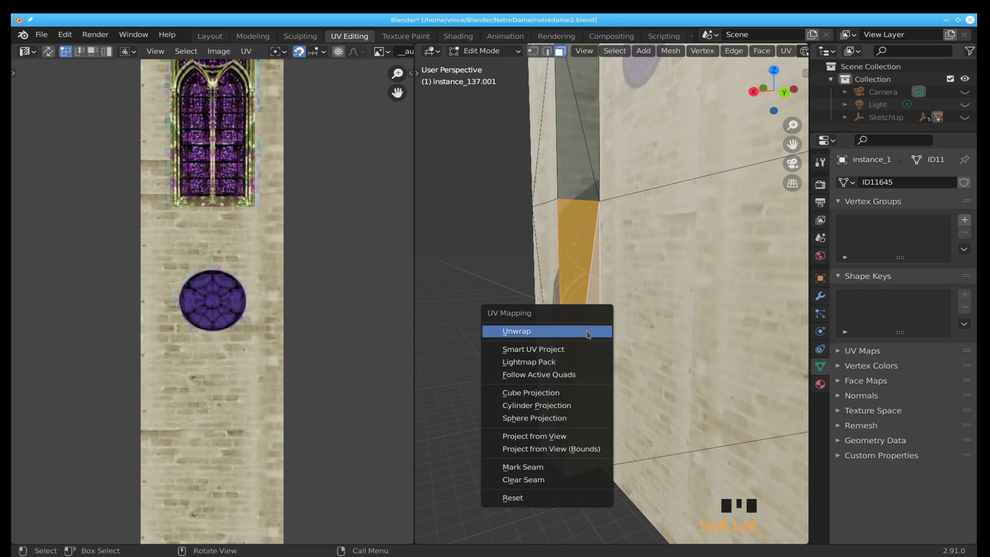
click(588, 333)
scroll(318, 324, down, 3)
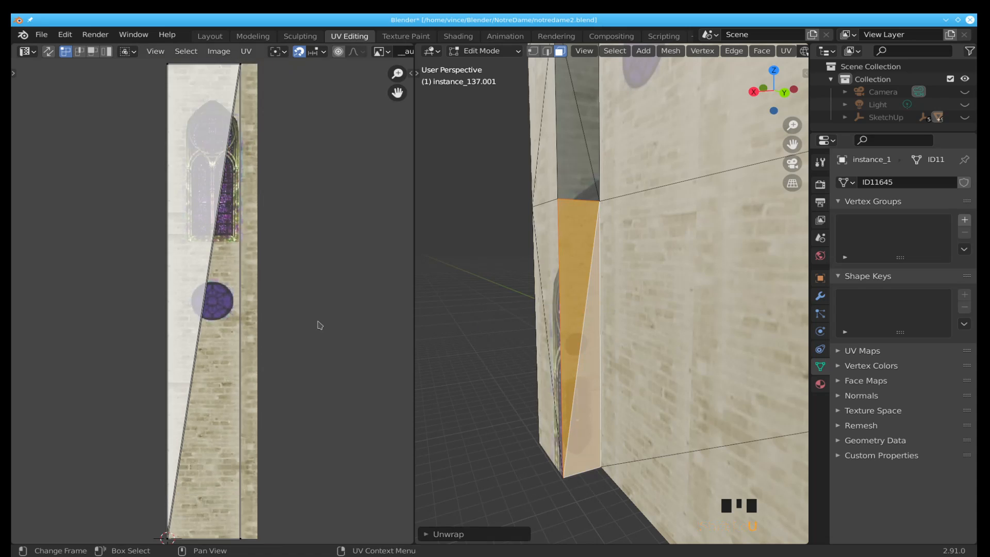
Step: Move the upper UV vertices of the unwrapped faces down along Y to just below the round window
drag(120, 97, 273, 135)
key(g)
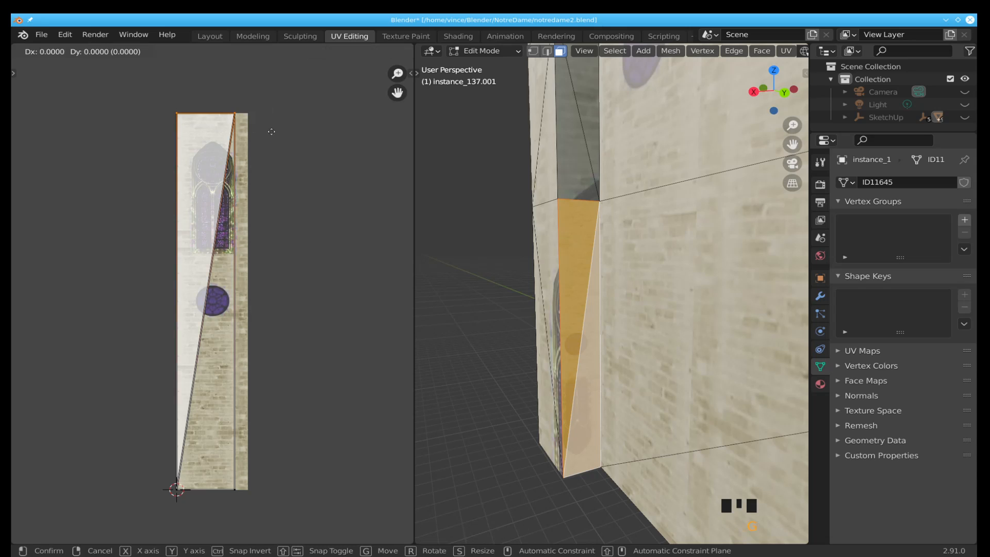
key(y)
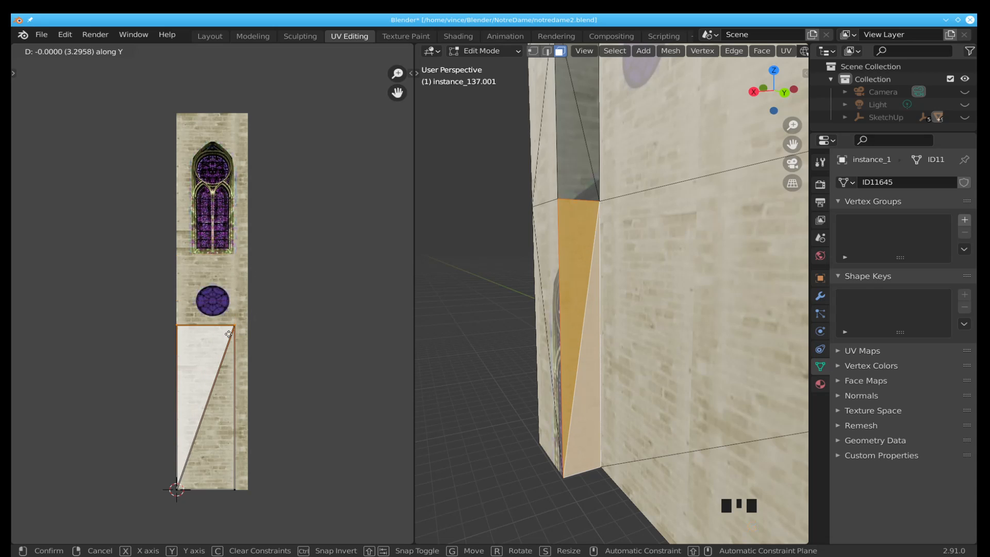
click(229, 335)
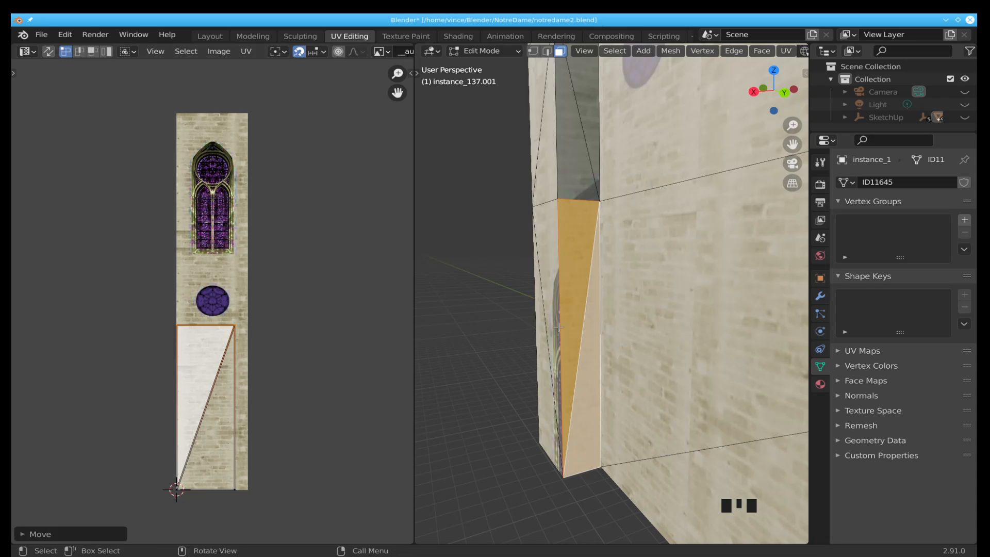
Step: Deselect the mesh to check the remapped brick texture, then reselect the two side faces and their upper UV vertices
key(a)
key(a)
key(a)
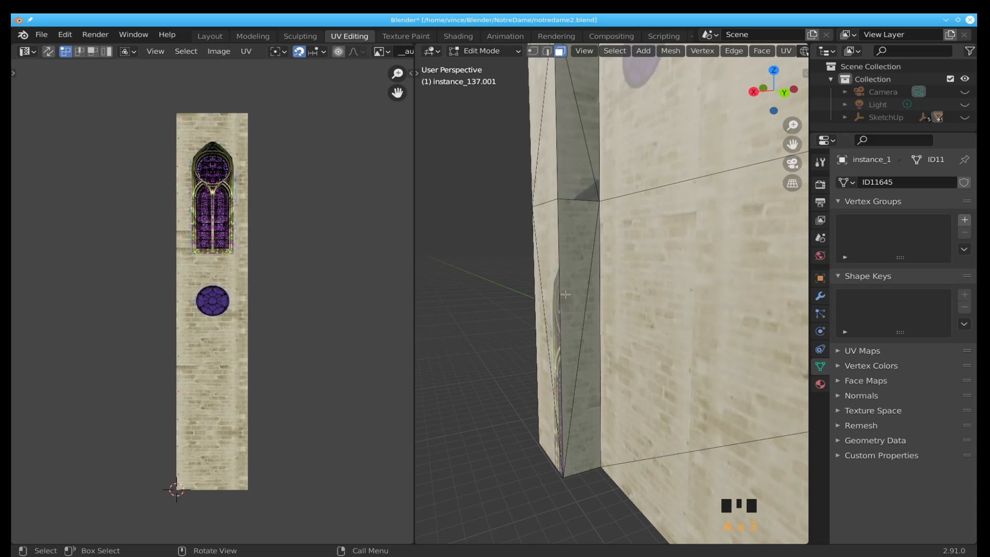
shift+click(570, 287)
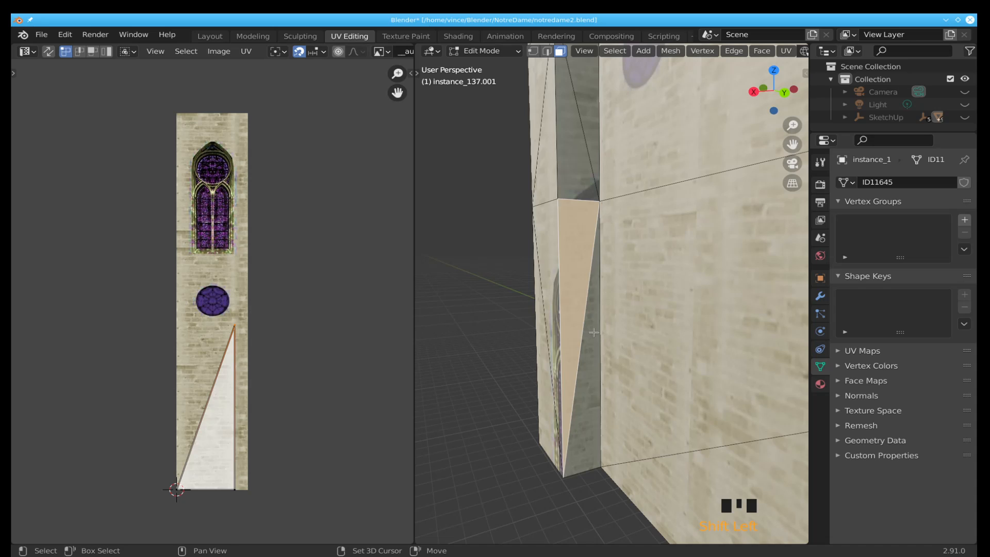
shift+click(593, 332)
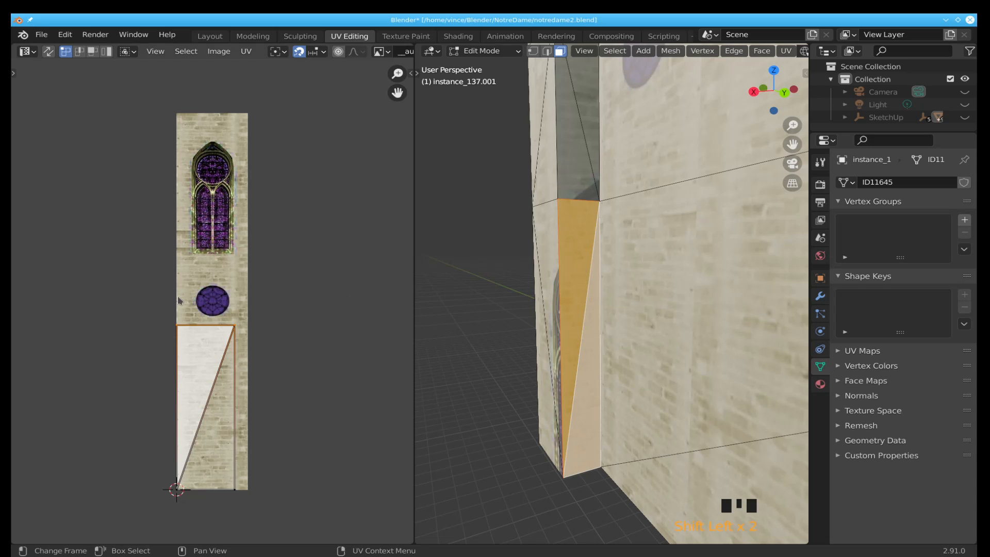
drag(164, 319, 257, 334)
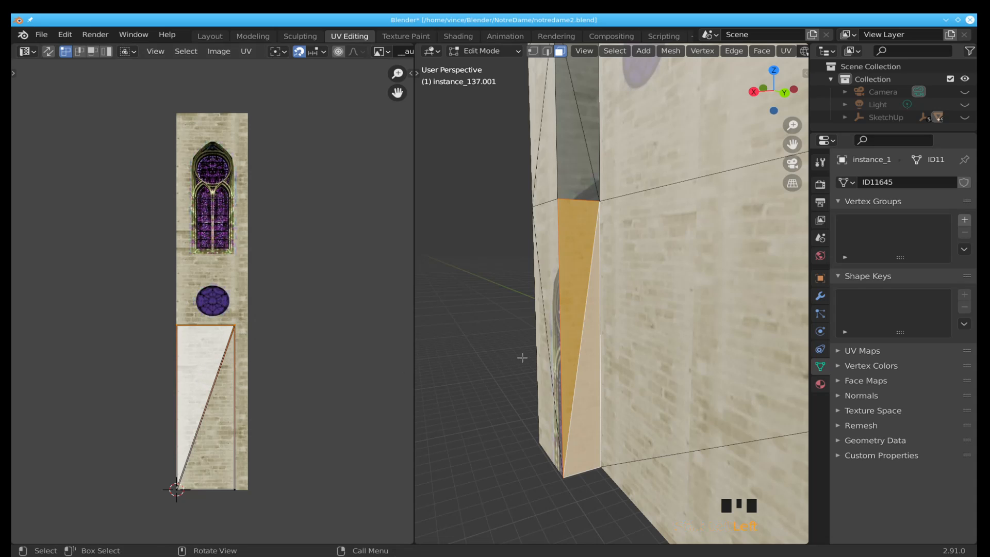
scroll(547, 357, up, 3)
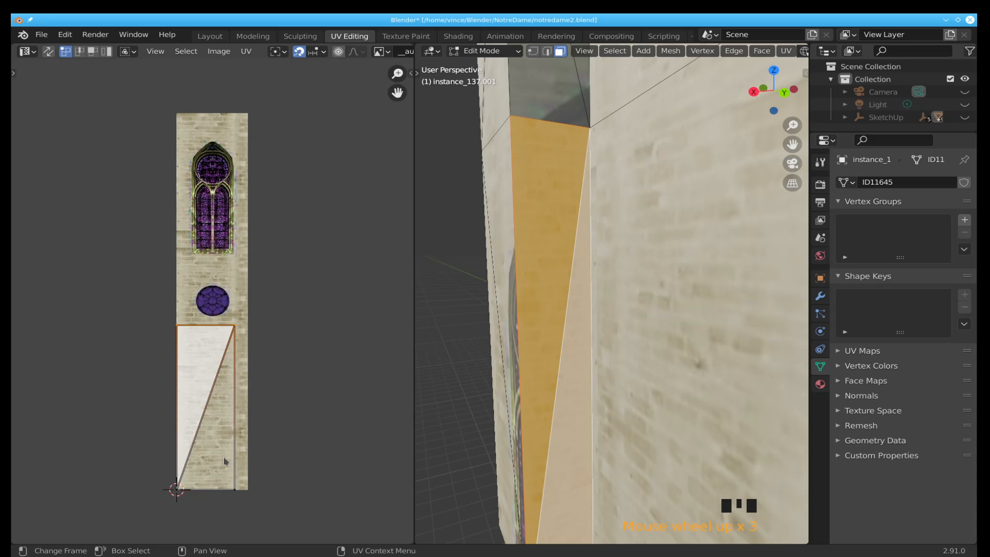
Step: Try moving all the UVs of the two selected side faces along Y in the UV editor
key(a)
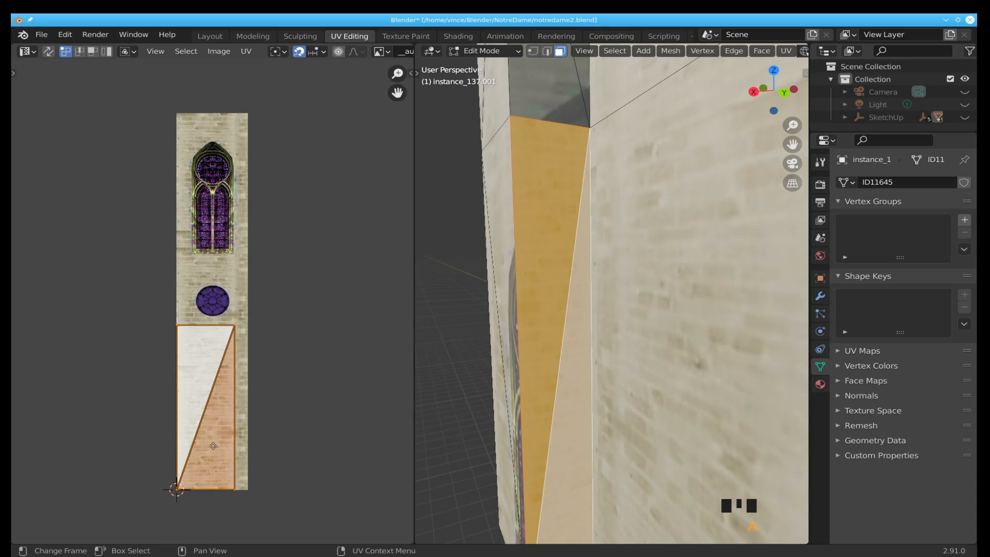
key(g)
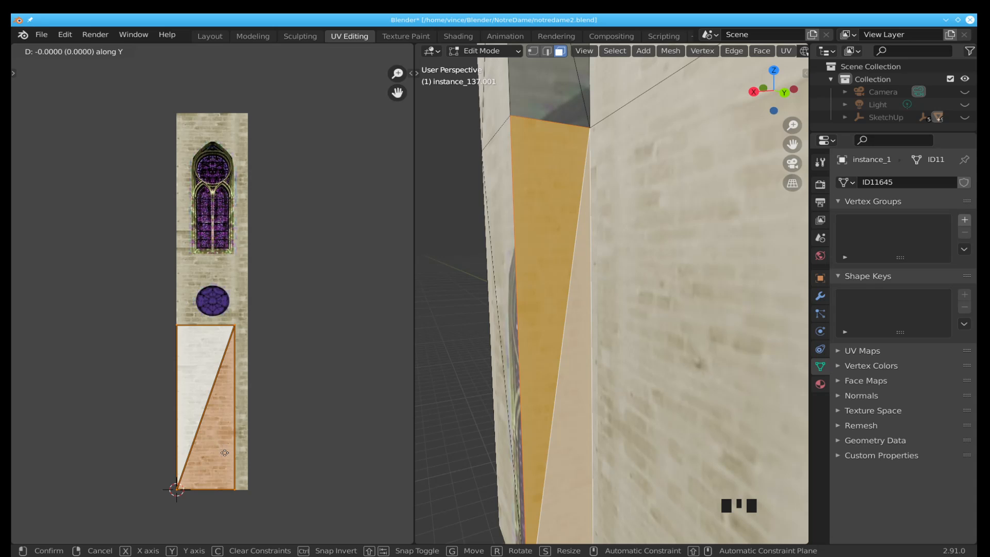
click(224, 452)
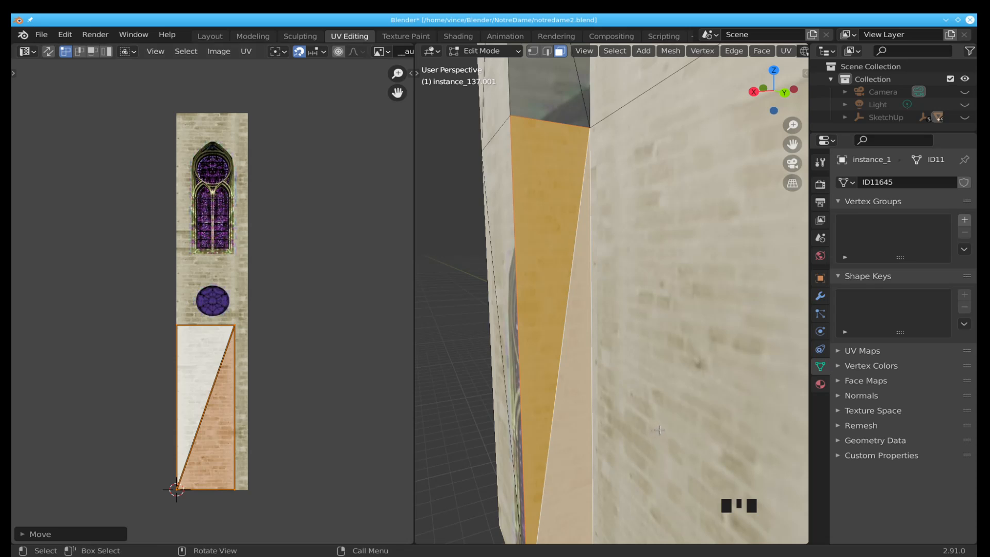
Step: Deselect the mesh and examine the remapped buttress side and the large front wall for remaining misplaced windows
scroll(659, 429, down, 1)
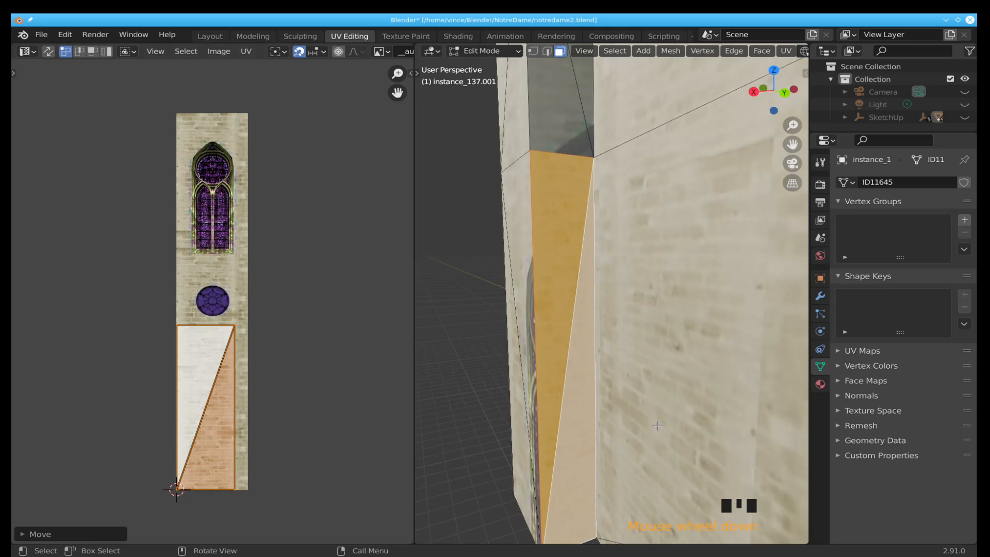
key(a)
key(alt+a)
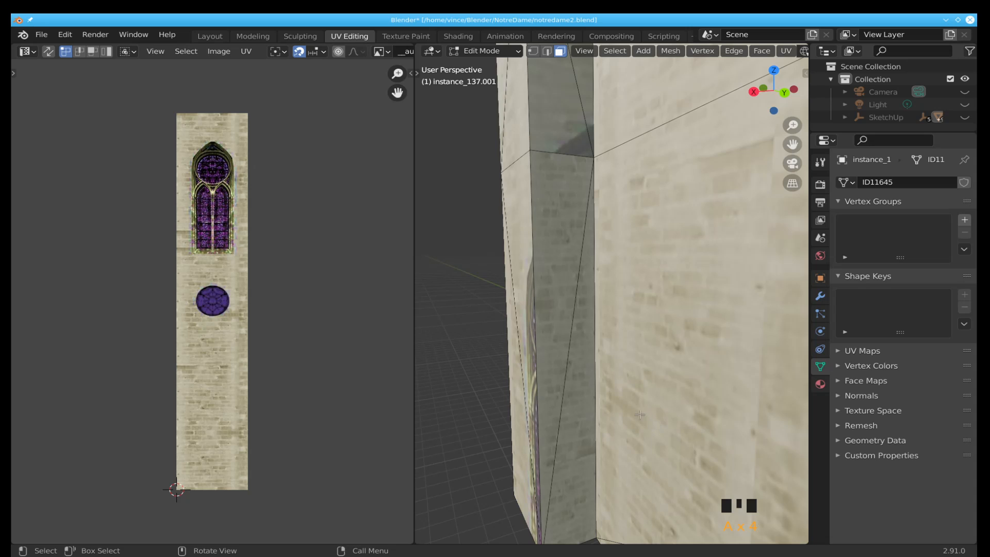
scroll(639, 412, down, 3)
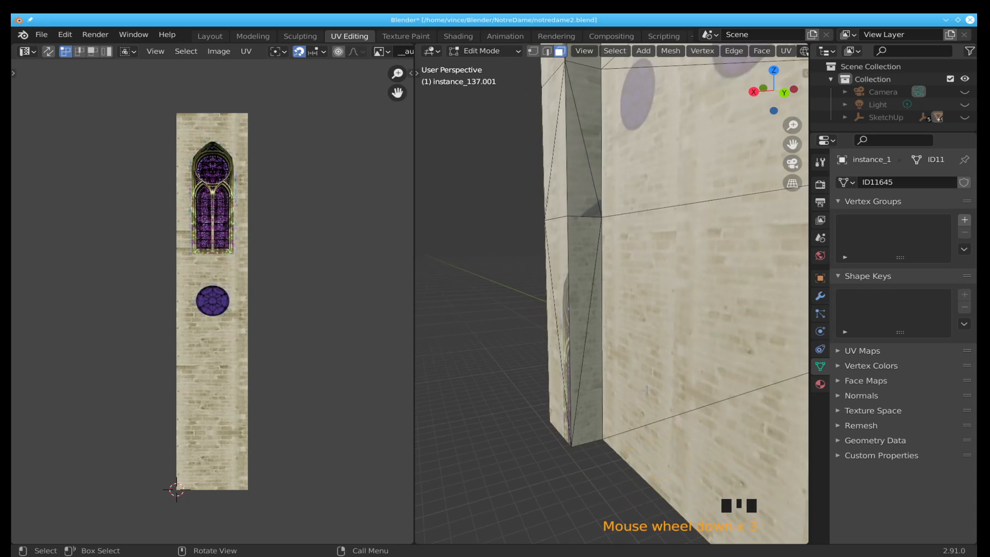
scroll(647, 385, down, 2)
scroll(649, 377, down, 1)
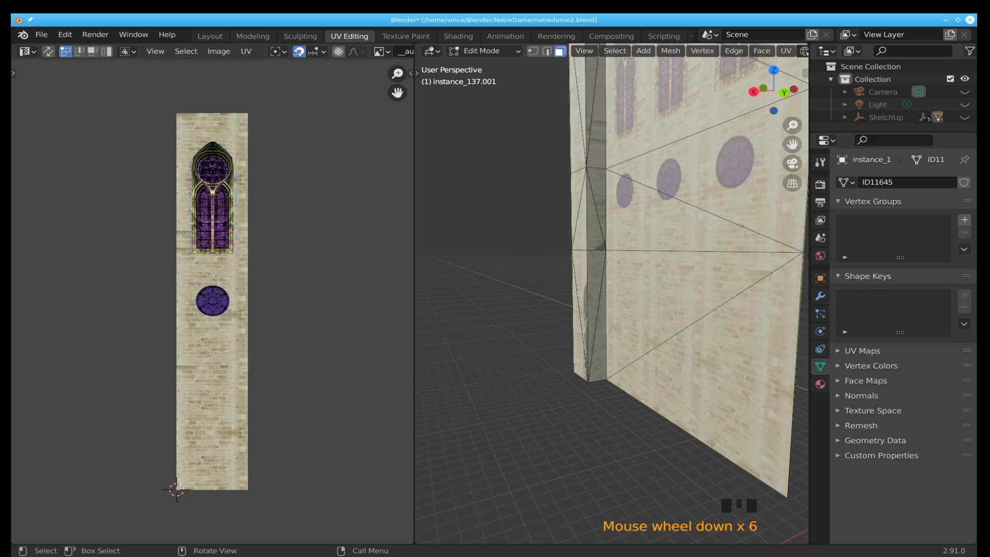
scroll(665, 330, down, 2)
shift+middle_drag(668, 316, 691, 366)
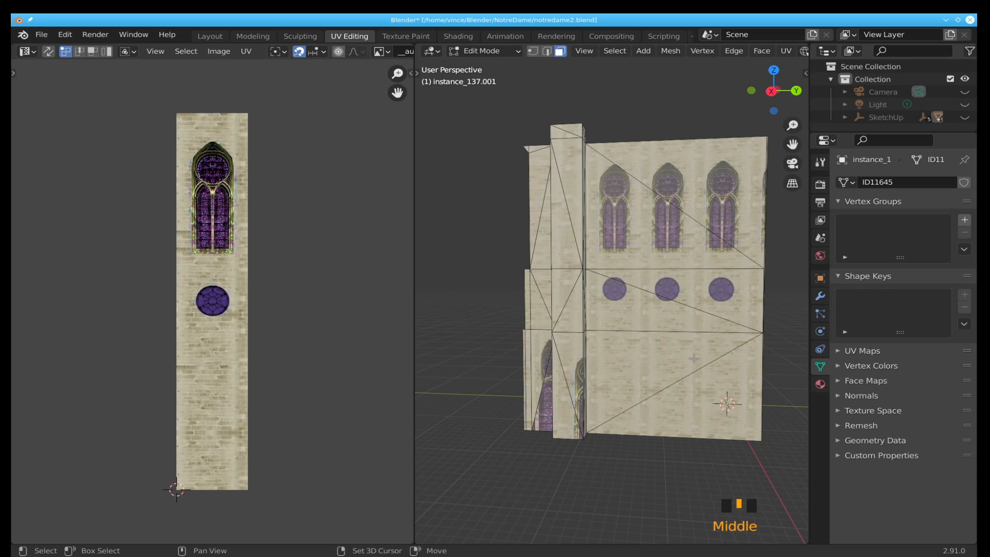
scroll(693, 339, up, 2)
scroll(696, 334, down, 1)
shift+middle_drag(693, 327, 577, 323)
scroll(566, 328, up, 2)
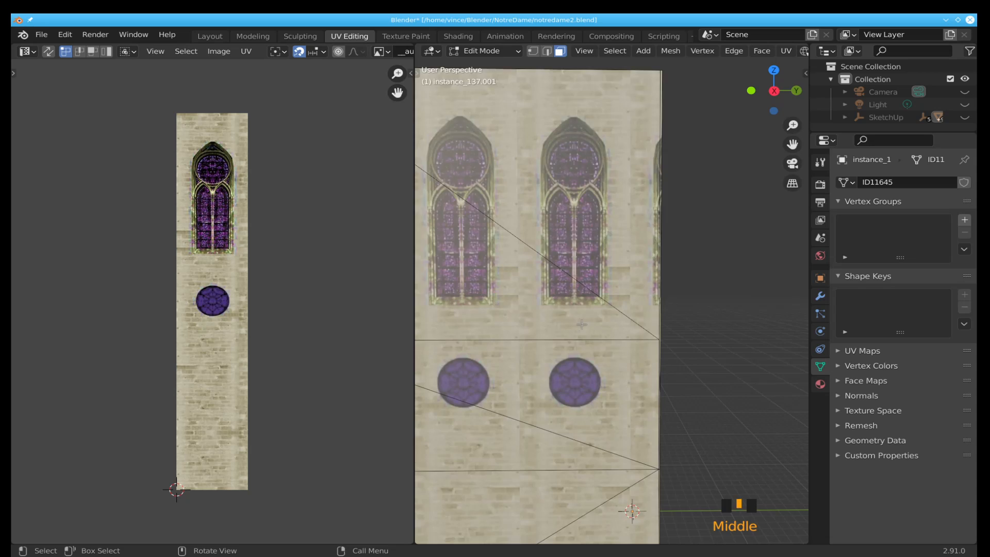
scroll(567, 330, down, 2)
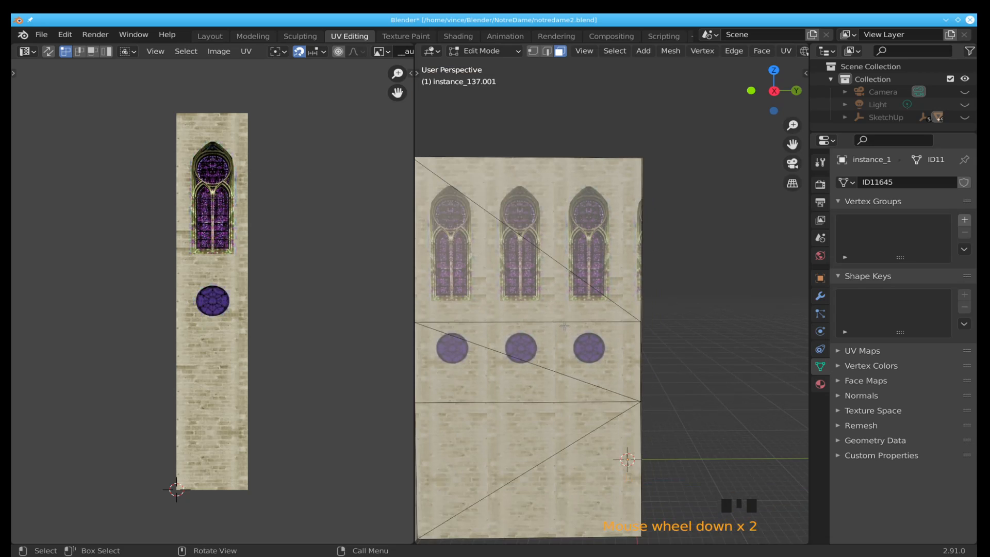
shift+middle_drag(564, 322, 568, 275)
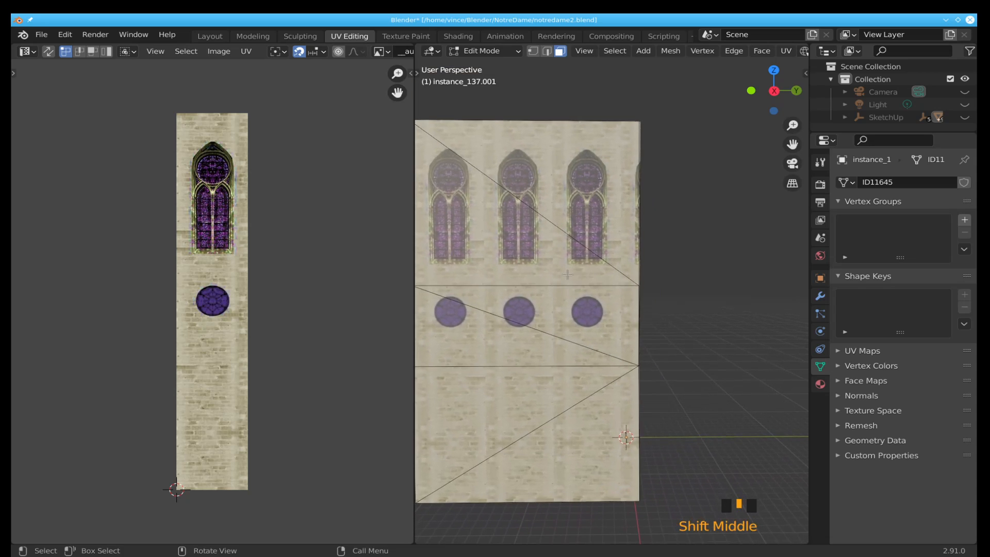
Step: In right orthographic view, knife-cut the front wall vertically from top to bottom edge, just past the third window column, with angle constraint and cut-through on
key(KP_3)
scroll(567, 274, up, 1)
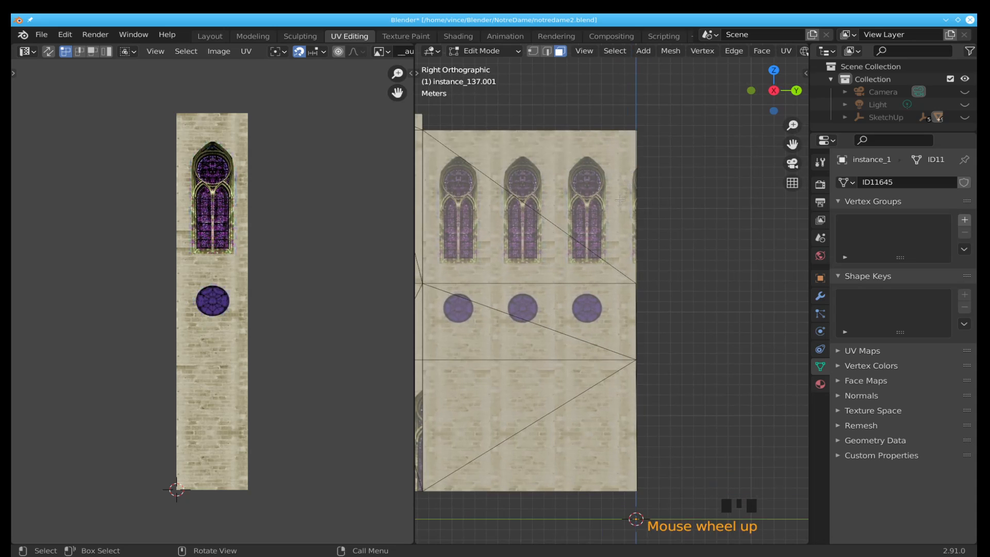
mouse_move(620, 199)
shift+middle_down()
mouse_move(617, 175)
mouse_move(618, 187)
shift+middle_up()
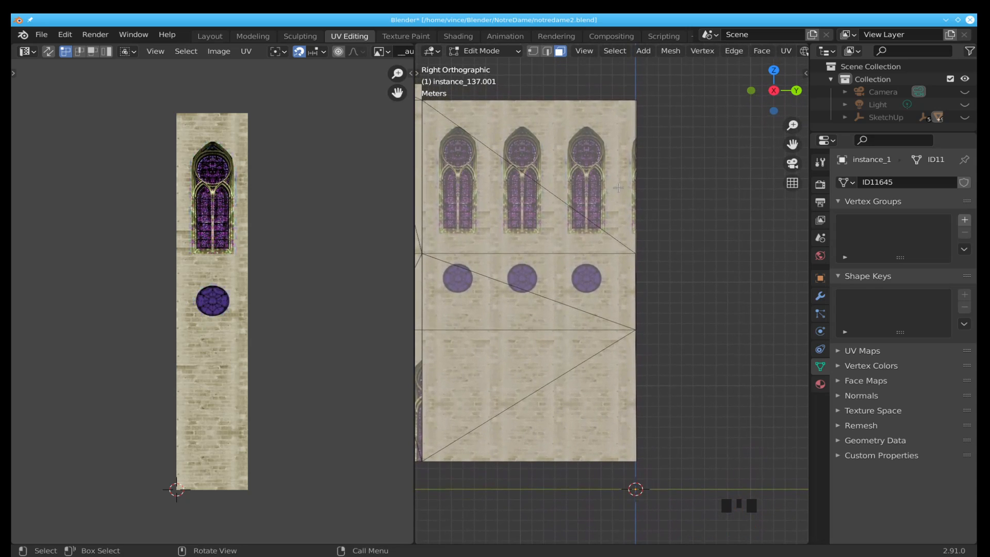
key(k)
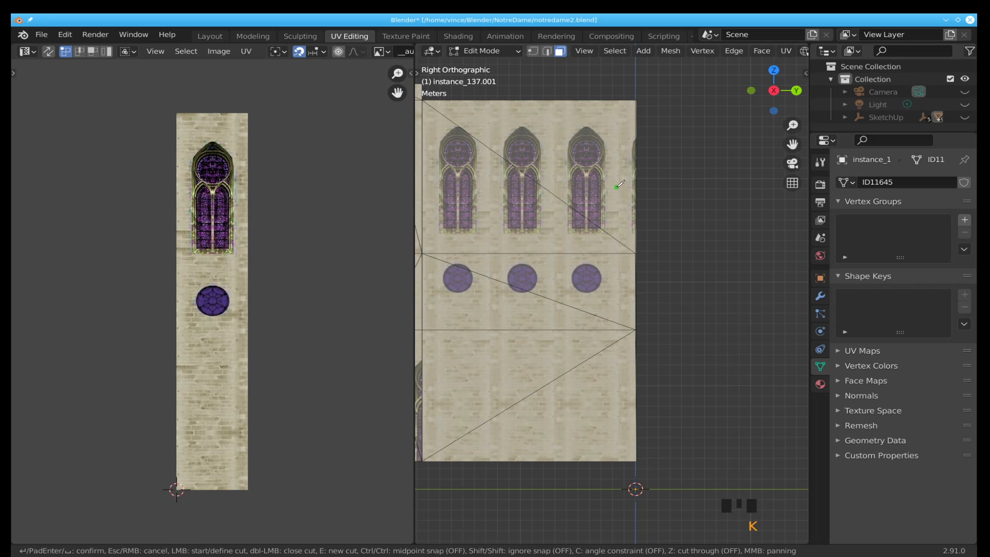
key(c)
key(z)
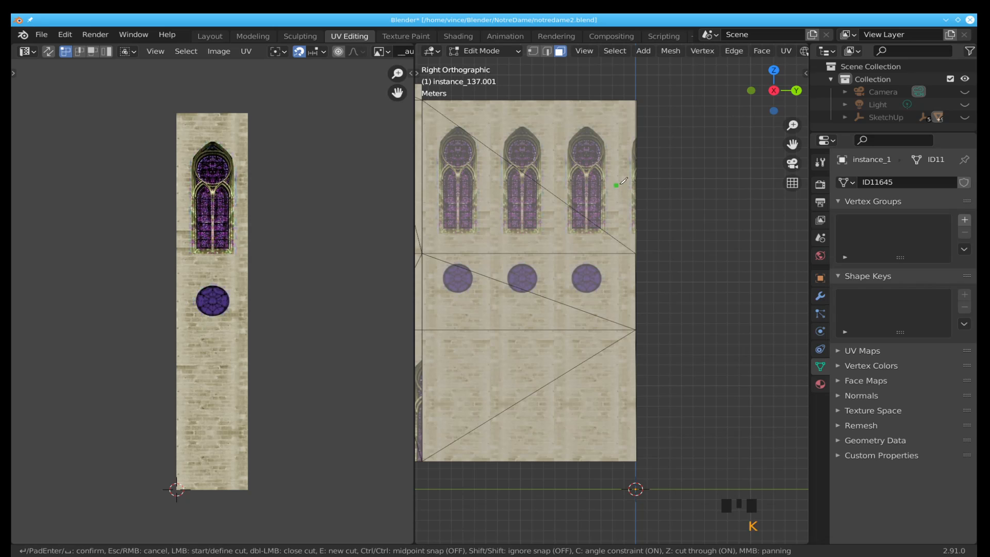
click(616, 100)
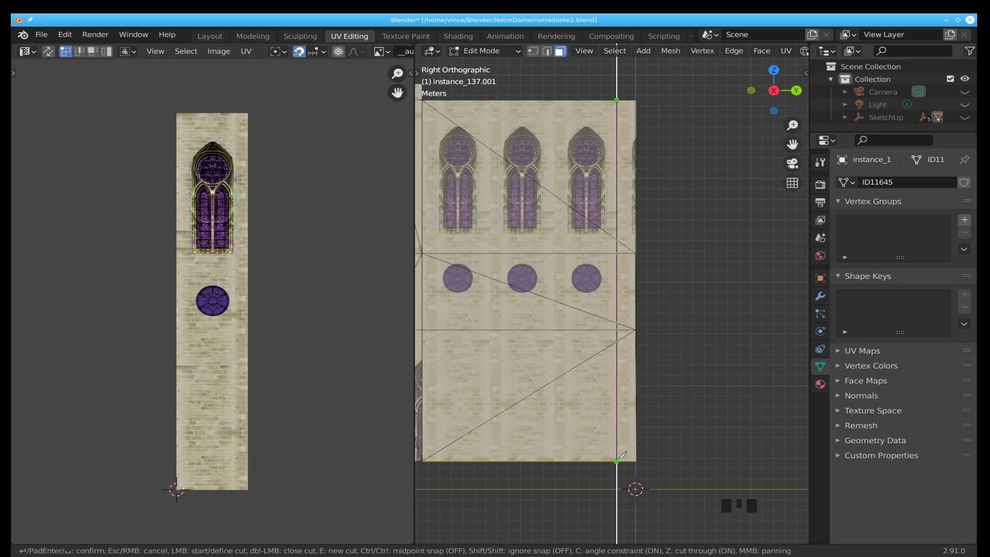
click(622, 456)
key(Return)
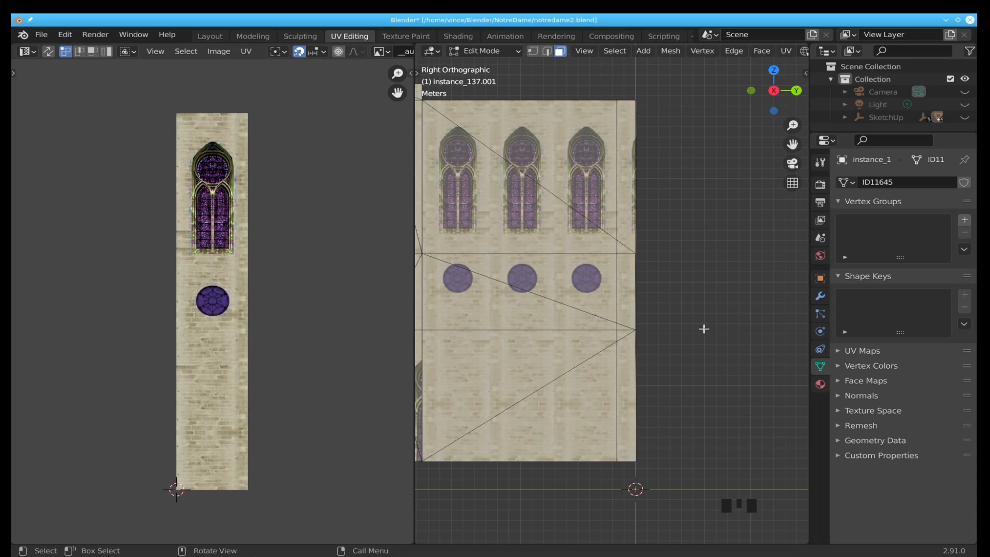
Step: Switch to vertex selection and make sure Auto Merge is enabled in the tool options
key(1)
key(n)
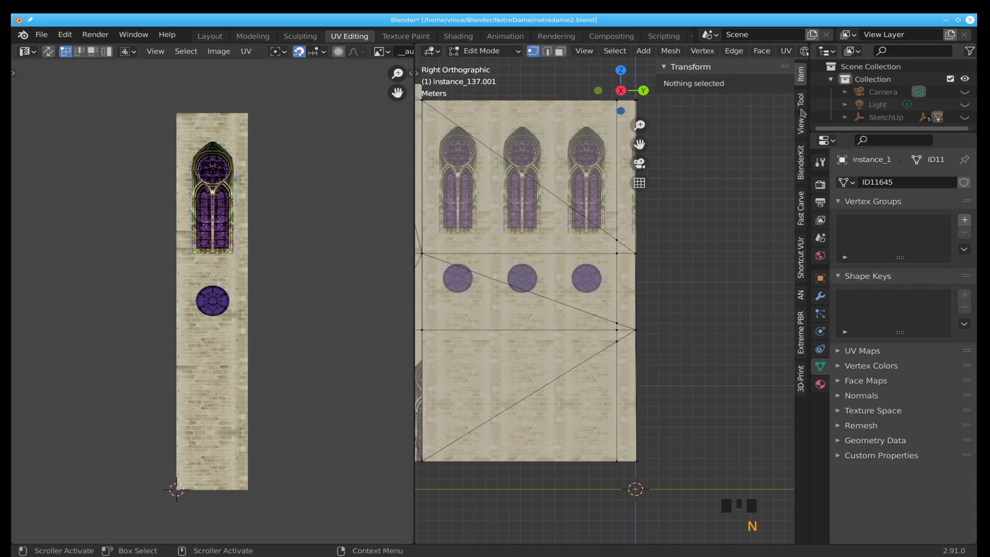
click(801, 102)
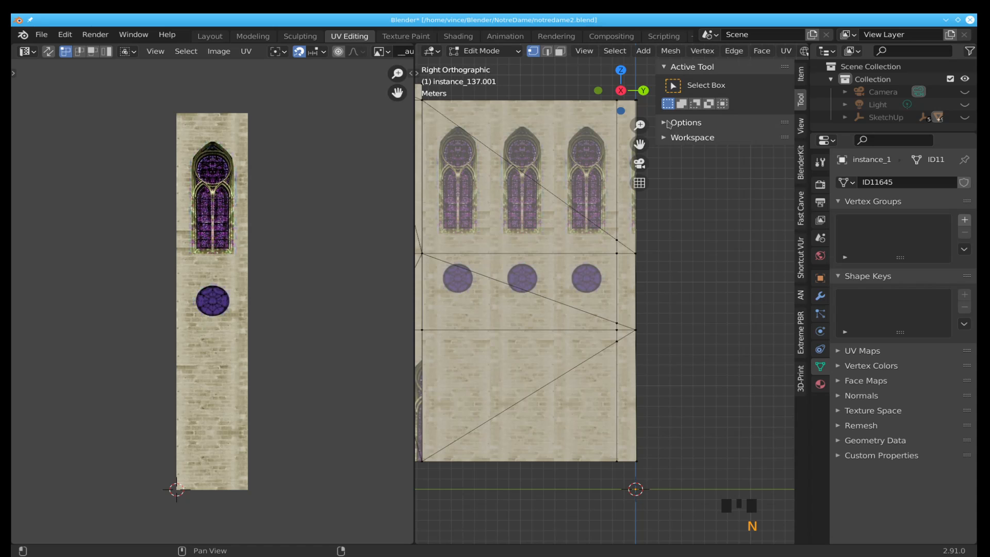
click(671, 123)
click(683, 225)
click(684, 225)
click(684, 224)
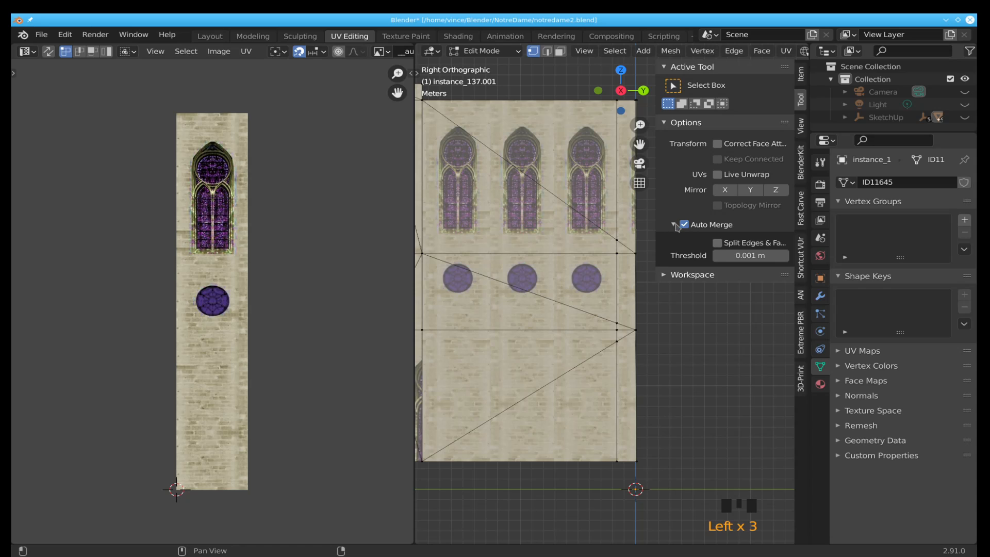
click(674, 225)
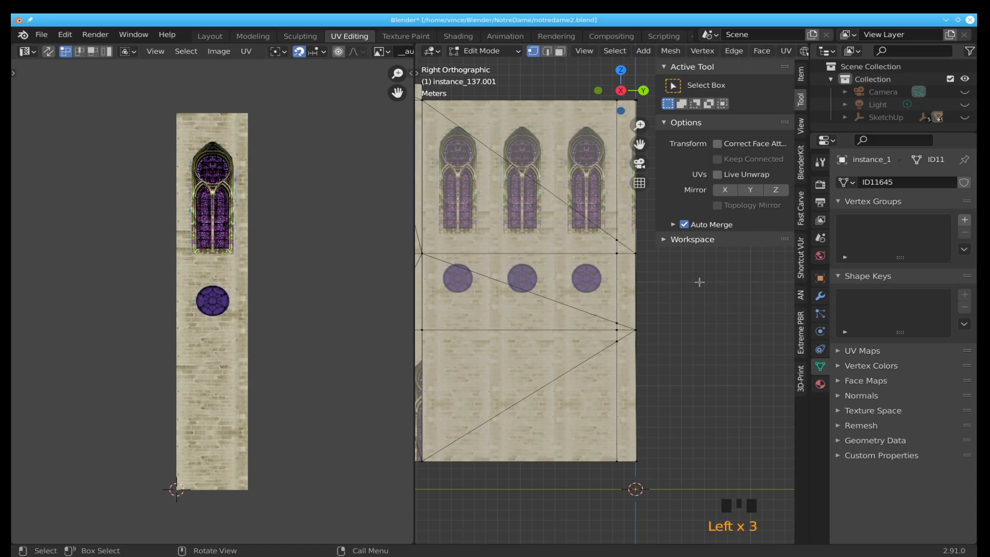
key(n)
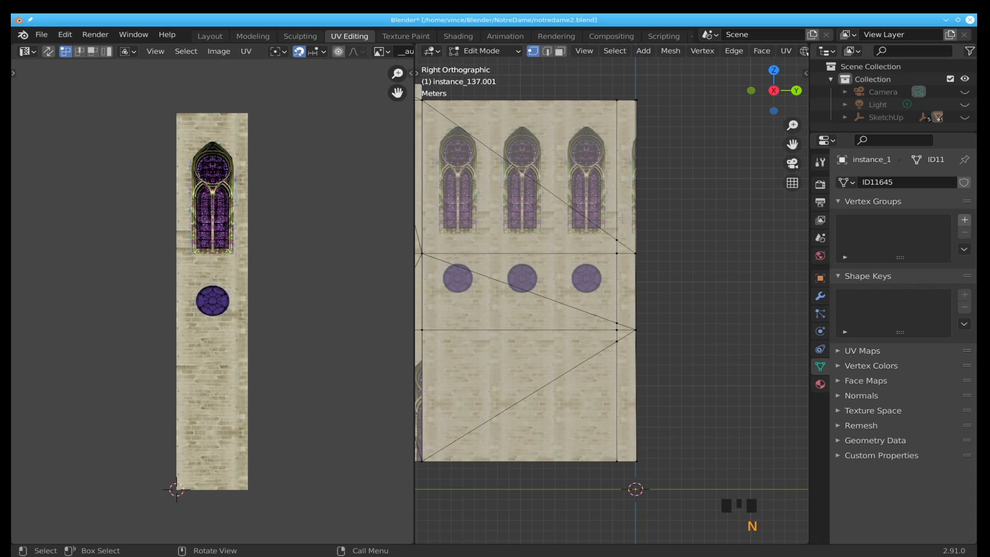
Step: Slide the vertex where the cut crosses the upper diagonal down onto the horizontal edge above the round windows
click(624, 240)
key(g)
key(g)
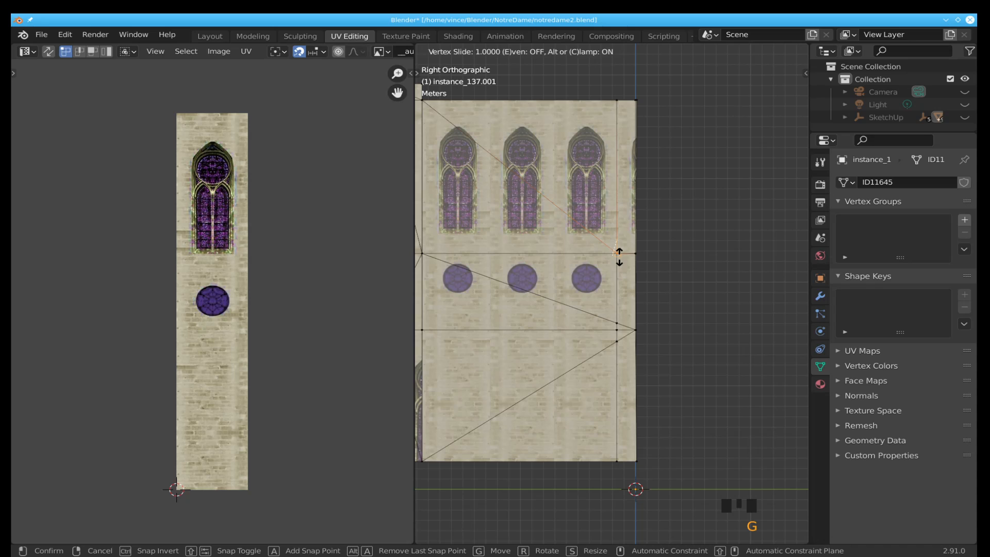
click(618, 257)
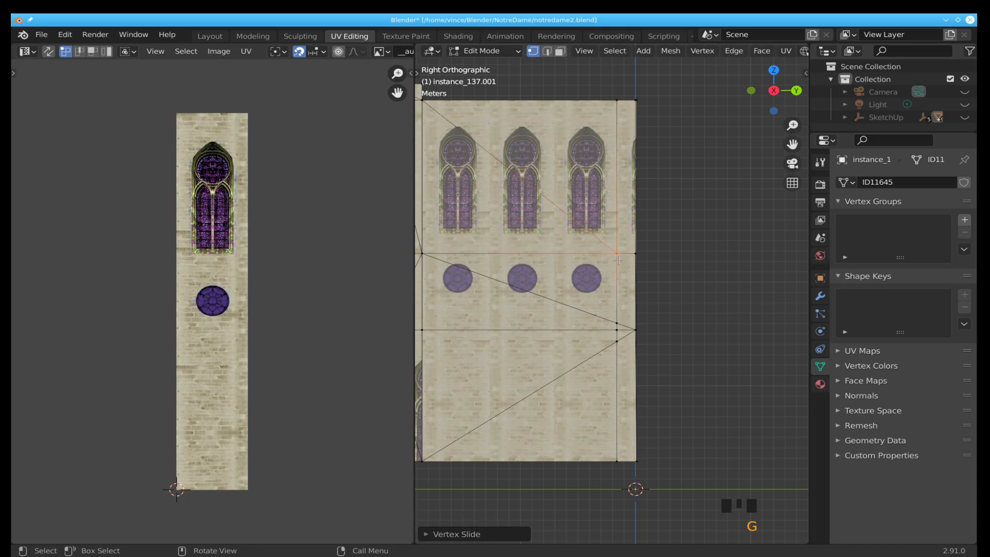
Step: Slide the two cut vertices on the middle and lower diagonals onto the horizontal edge below the round windows
click(624, 325)
key(g)
key(g)
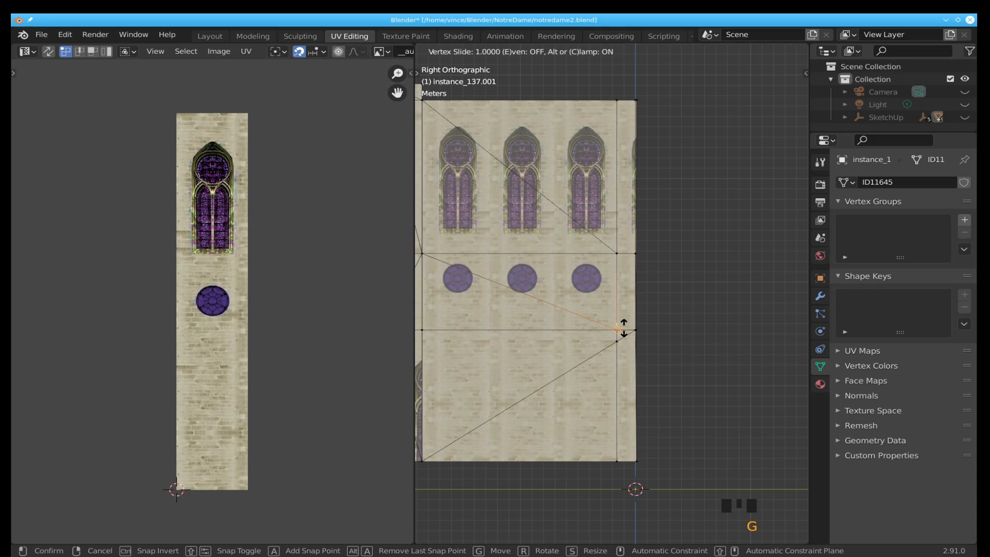
click(621, 331)
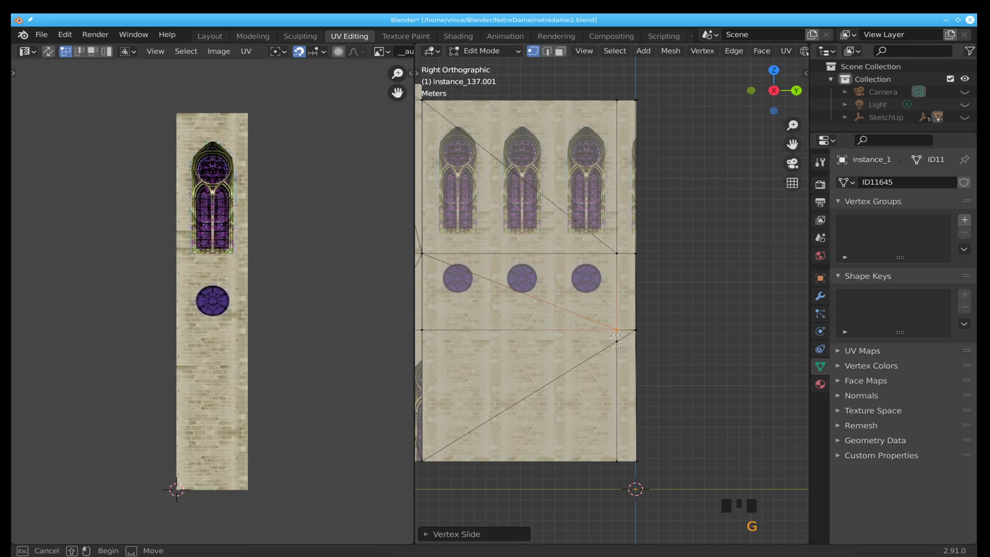
click(624, 352)
key(g)
key(g)
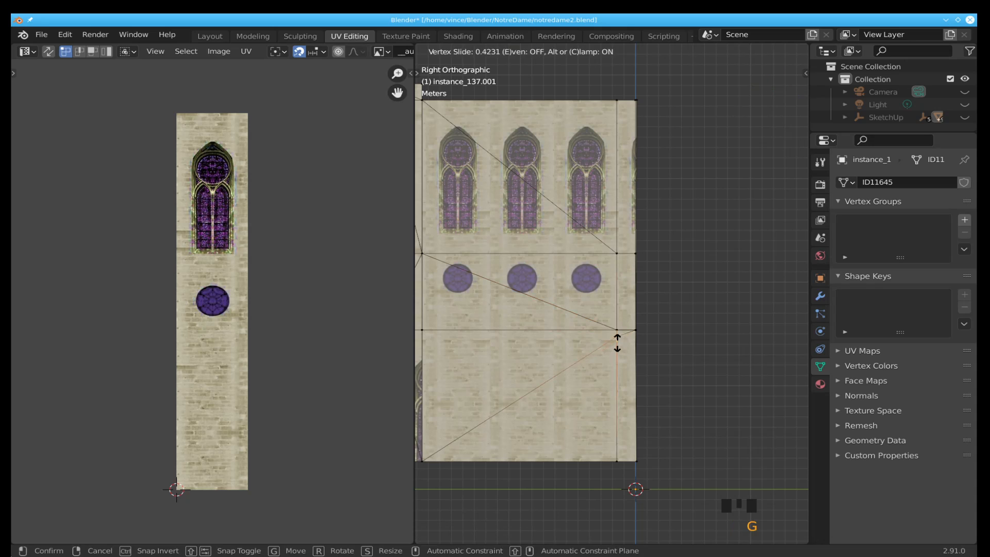
click(620, 328)
Step: Clear the vertex selection, select the upper face of the narrow cut-off strip in face mode and unwrap it
scroll(627, 319, up, 2)
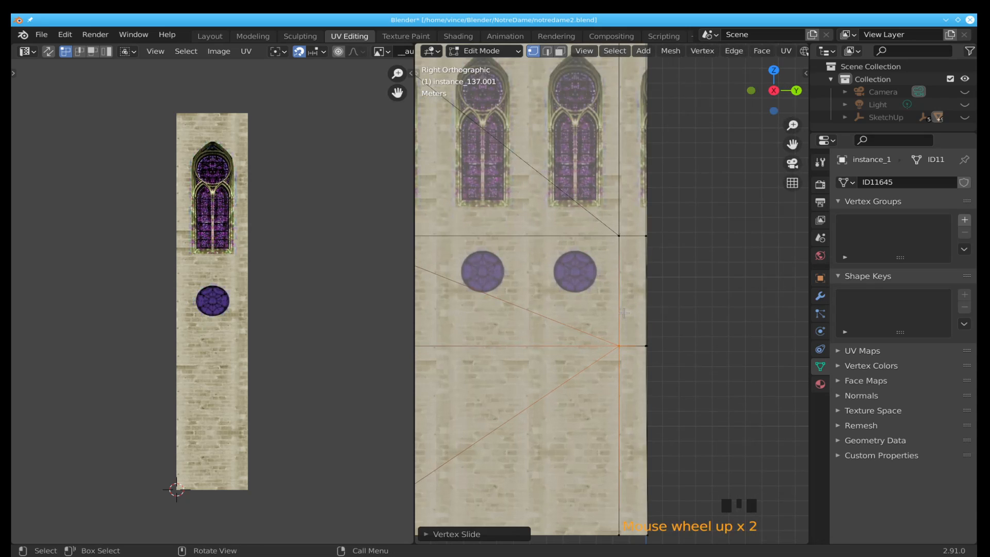
click(639, 190)
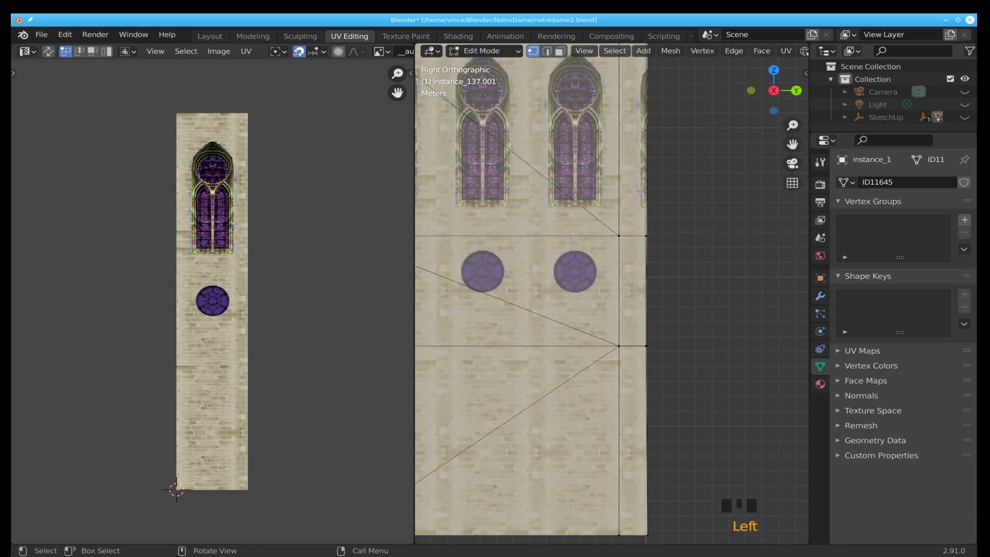
key(3)
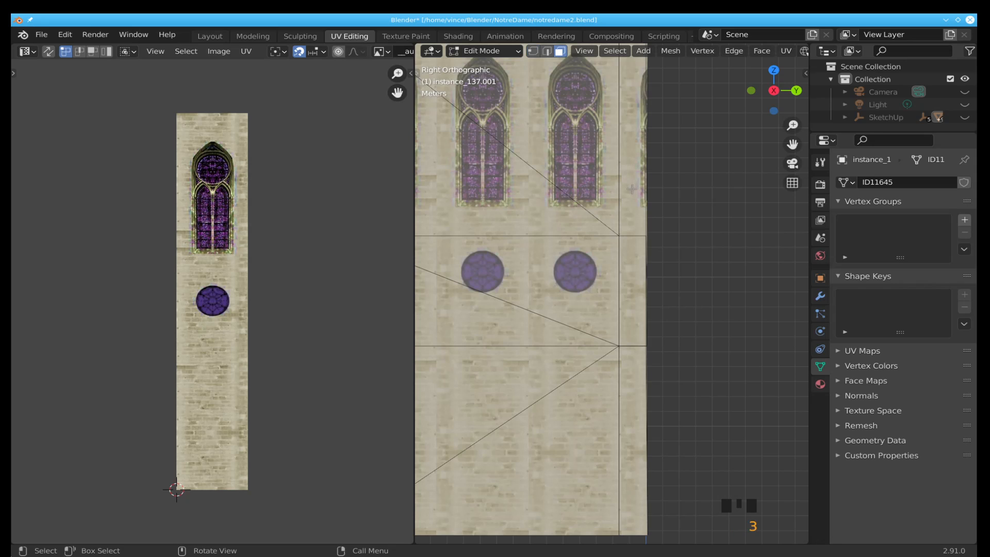
click(632, 187)
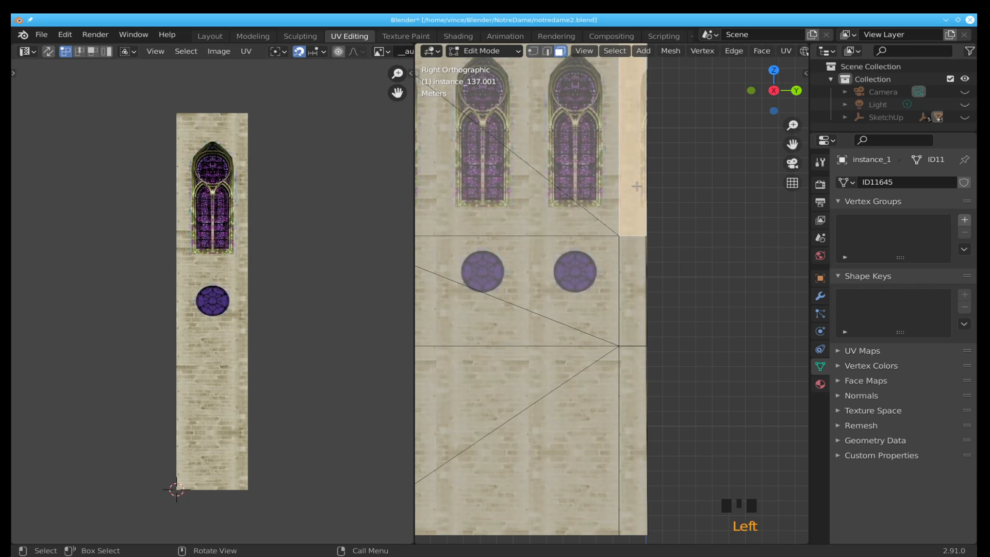
key(u)
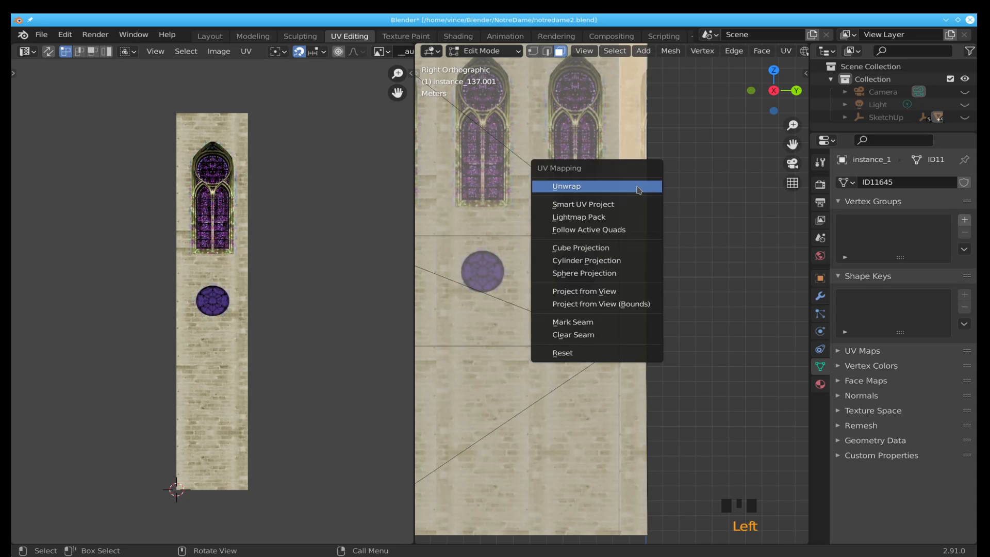
click(638, 187)
Step: Move the strip face's upper UV vertices down along Y to just below the round window
drag(157, 100, 248, 123)
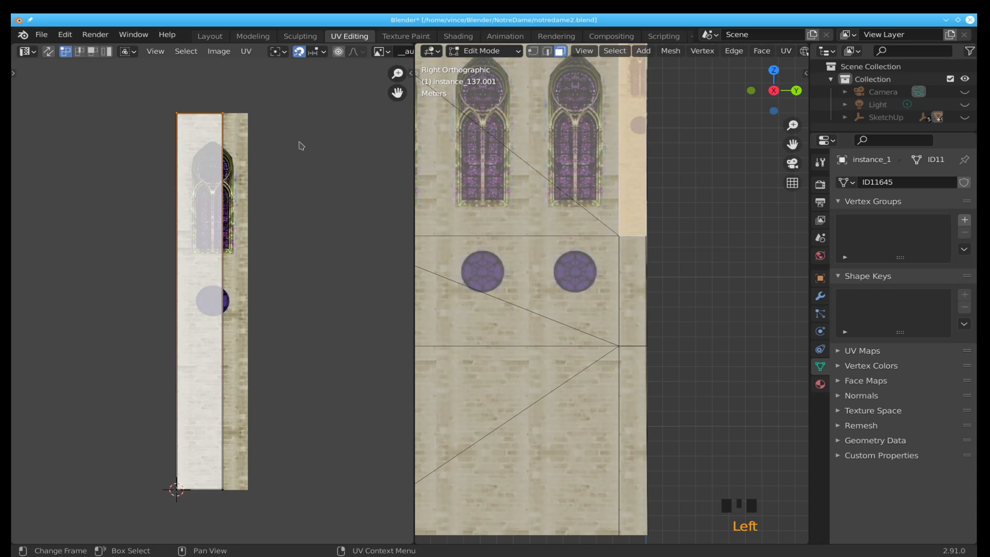
key(g)
key(y)
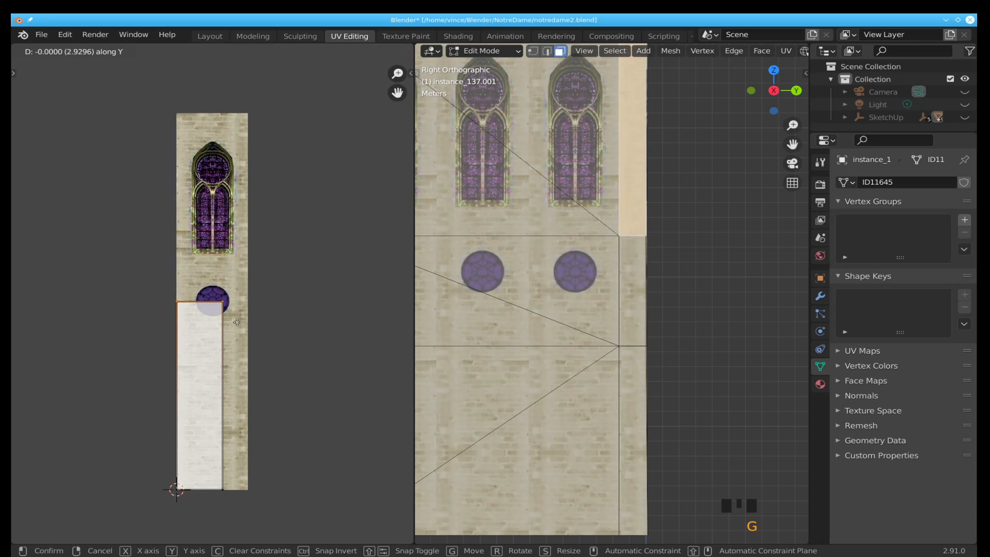
click(226, 345)
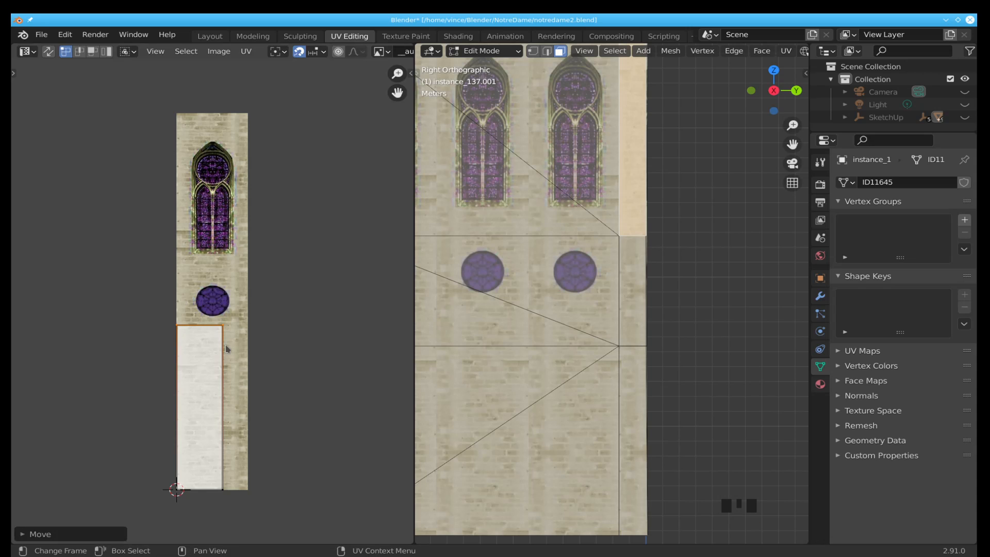
Step: Examine the brick texture on the narrow strip beside the windows up close, clearing the face selection to see it unobstructed
scroll(587, 215, up, 2)
scroll(586, 215, up, 1)
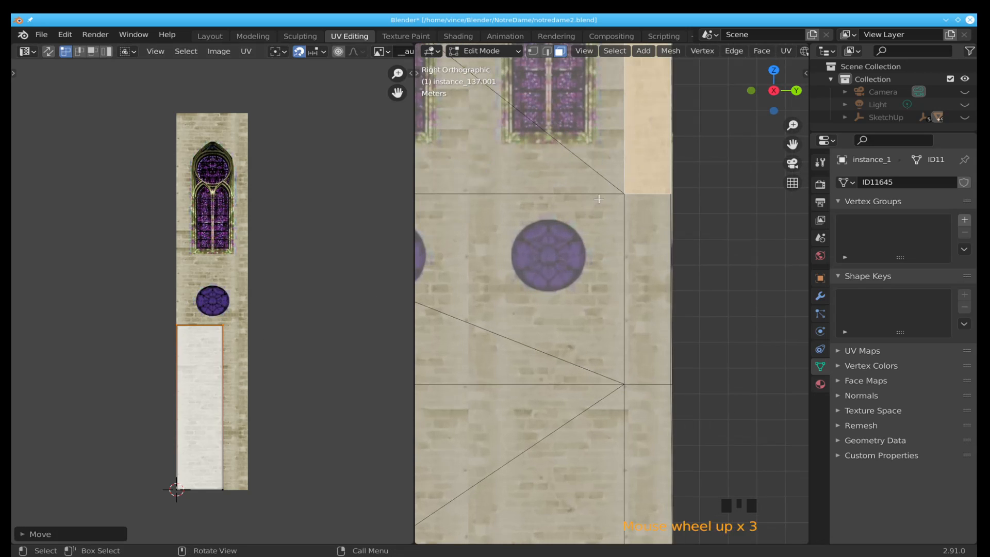
shift+middle_drag(586, 215, 595, 342)
scroll(595, 340, up, 1)
scroll(602, 334, up, 1)
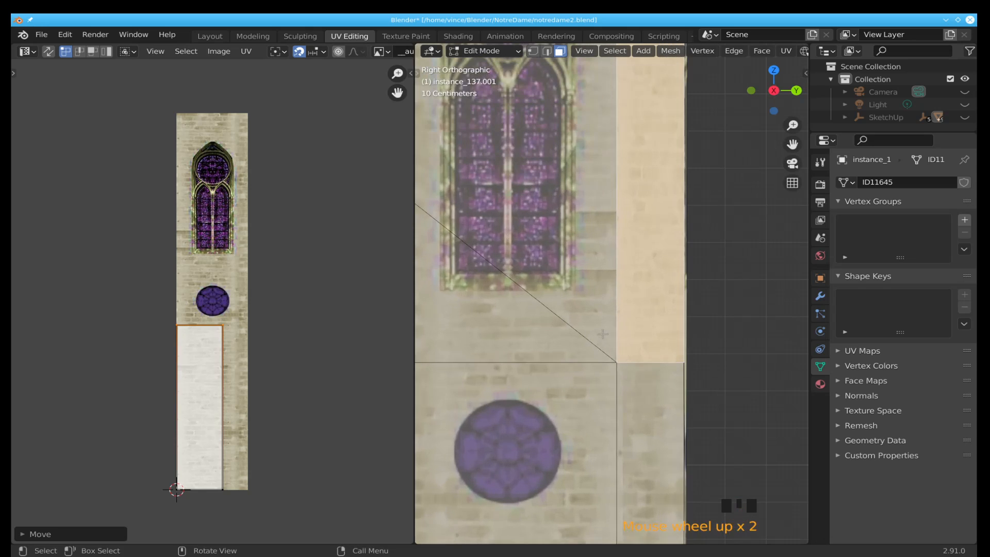
scroll(603, 334, up, 1)
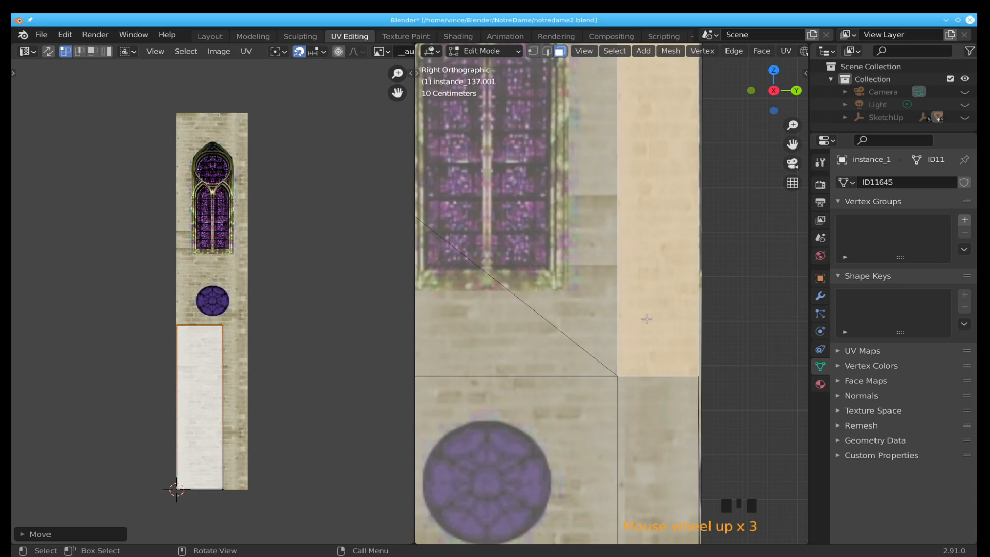
key(a)
key(a)
key(a)
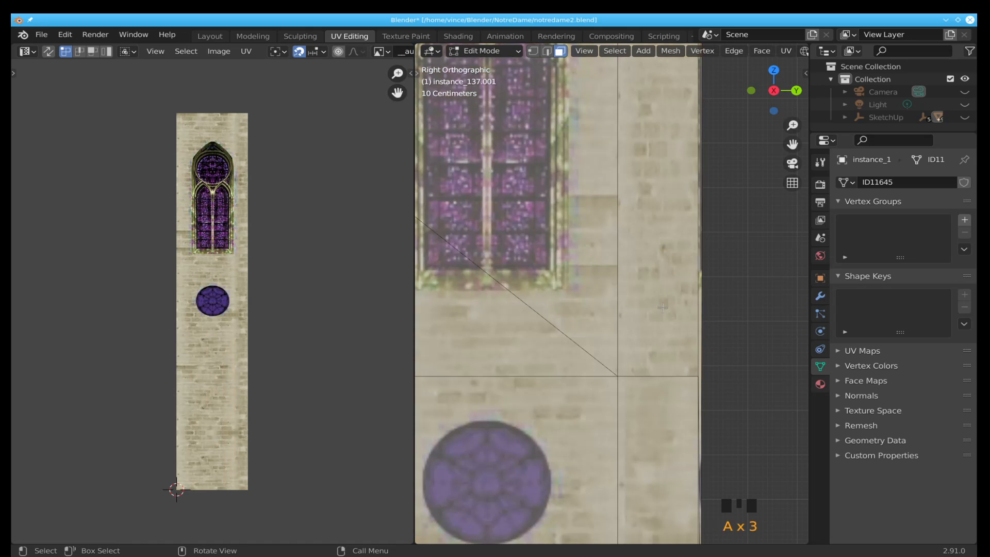
scroll(661, 305, down, 4)
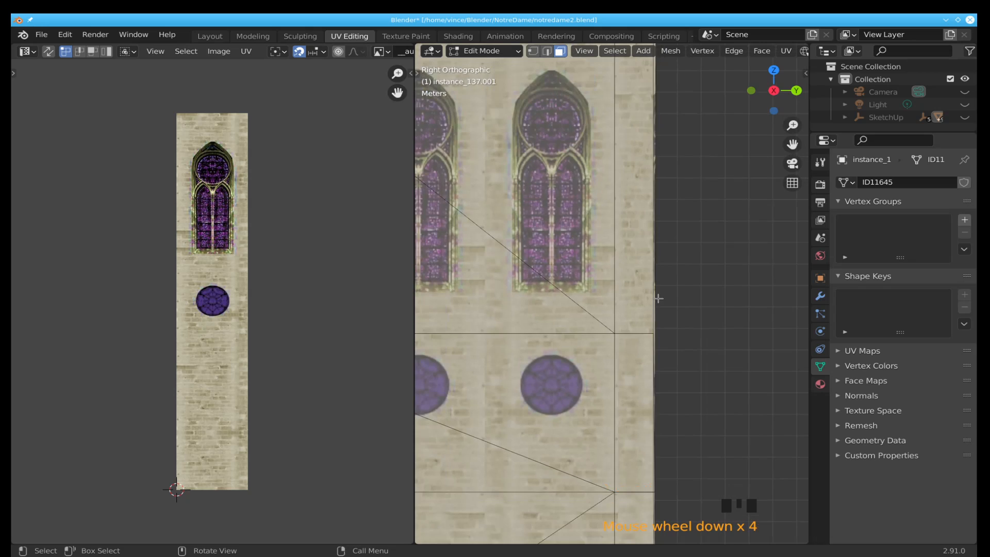
scroll(658, 298, down, 2)
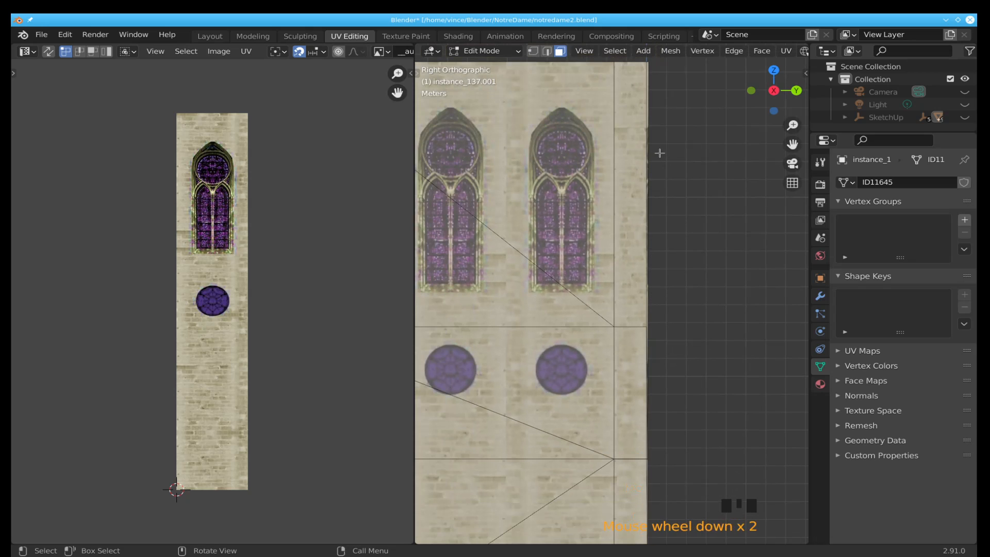